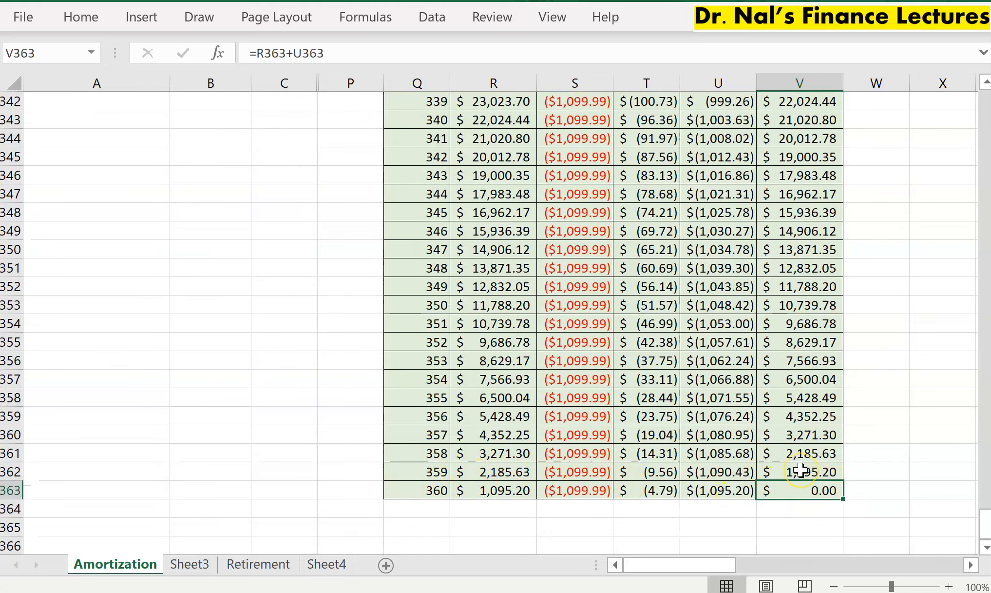
Review the top of the amortization table and the Monthly payments chart of interest and principal
key(ctrl+Up)
scroll(861, 342, up, 1)
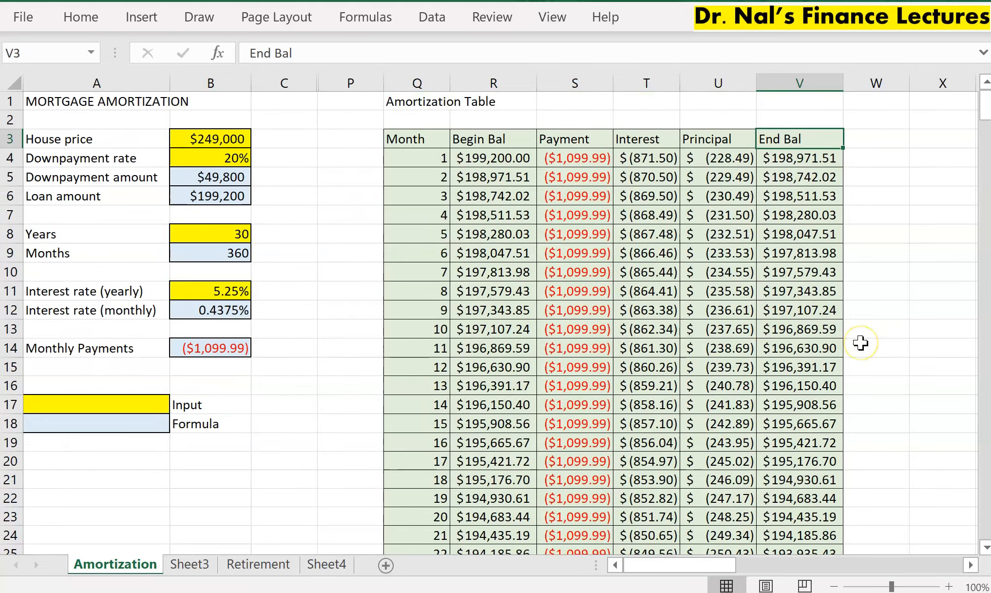
scroll(860, 343, right, 6)
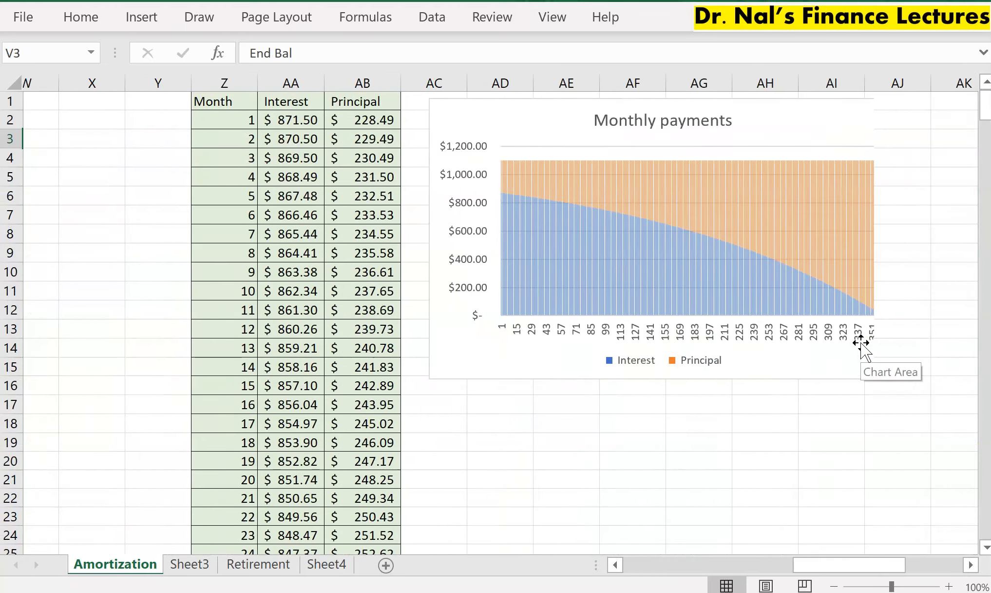
scroll(861, 343, right, 2)
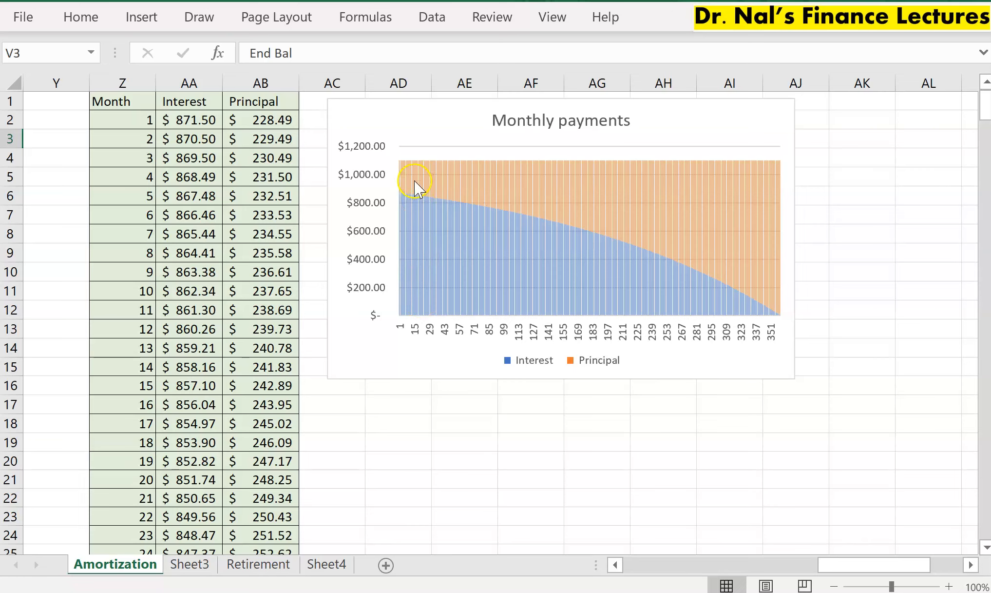
mouse_move(414, 182)
scroll(692, 289, left, 2)
scroll(694, 289, left, 4)
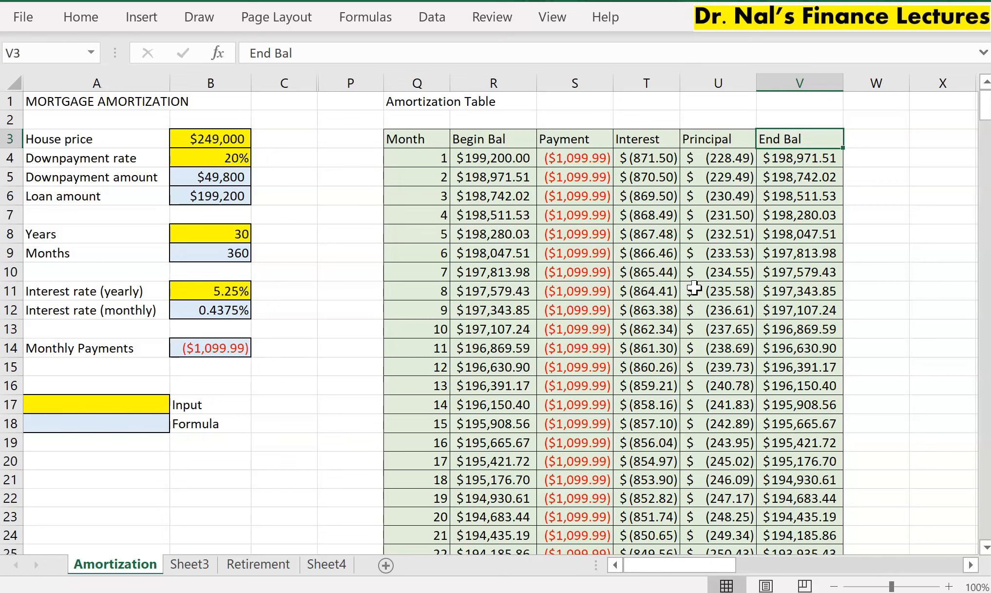
Try a yearly interest rate of 4.5% and check the resulting monthly payment
click(187, 348)
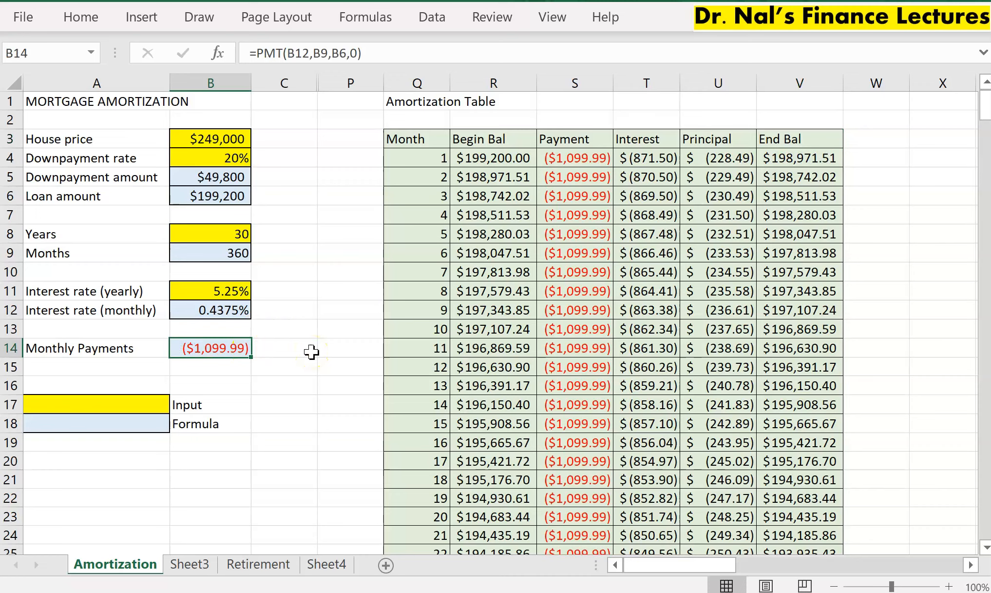
click(204, 290)
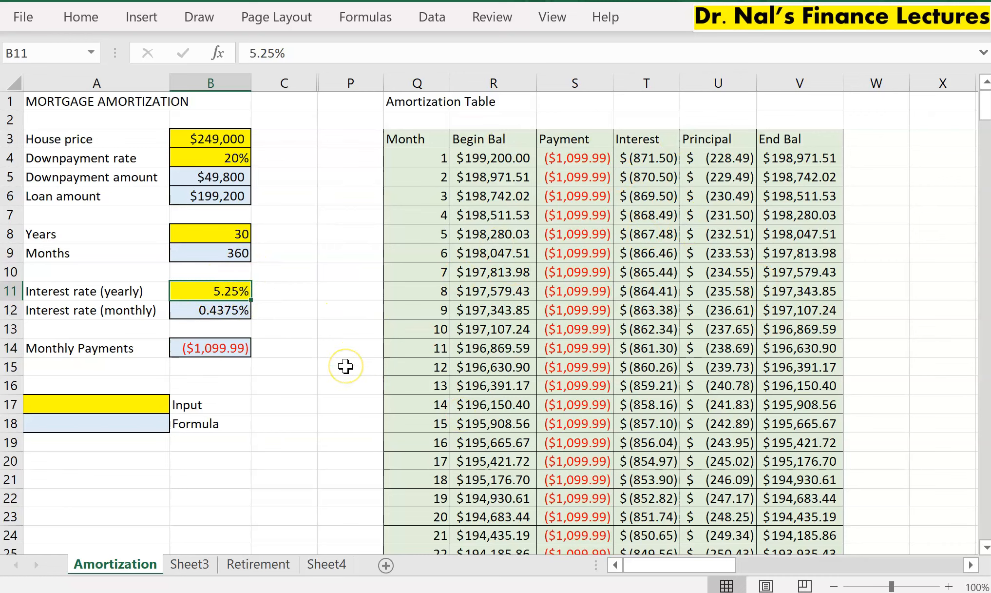
text(4.)
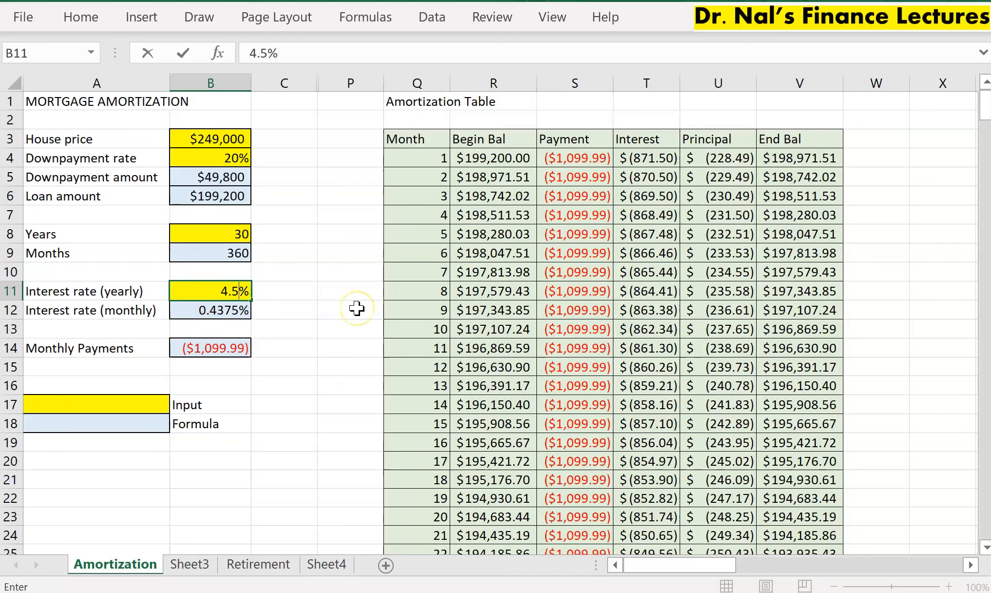
key(Return)
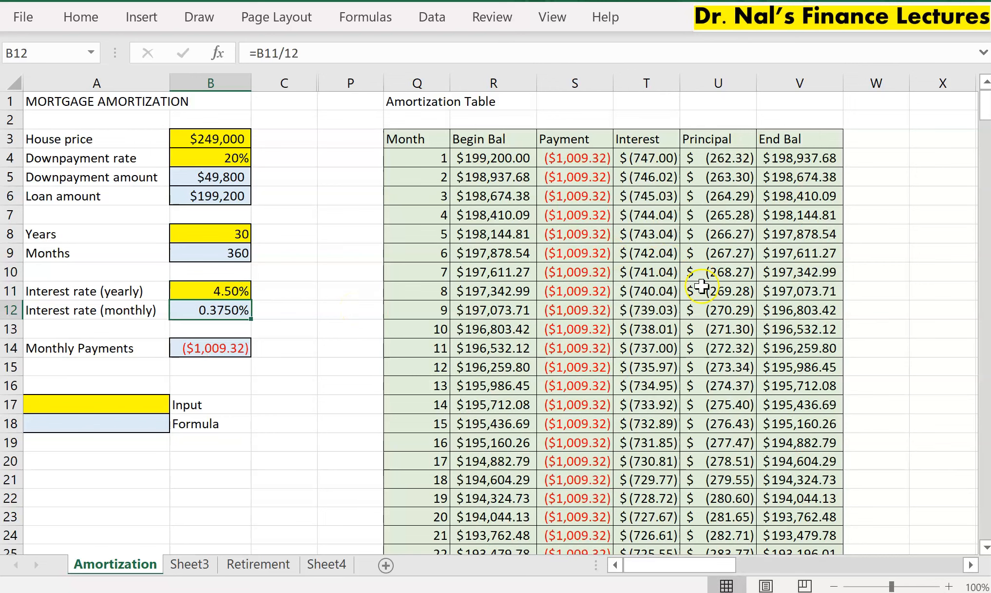
click(580, 161)
click(221, 354)
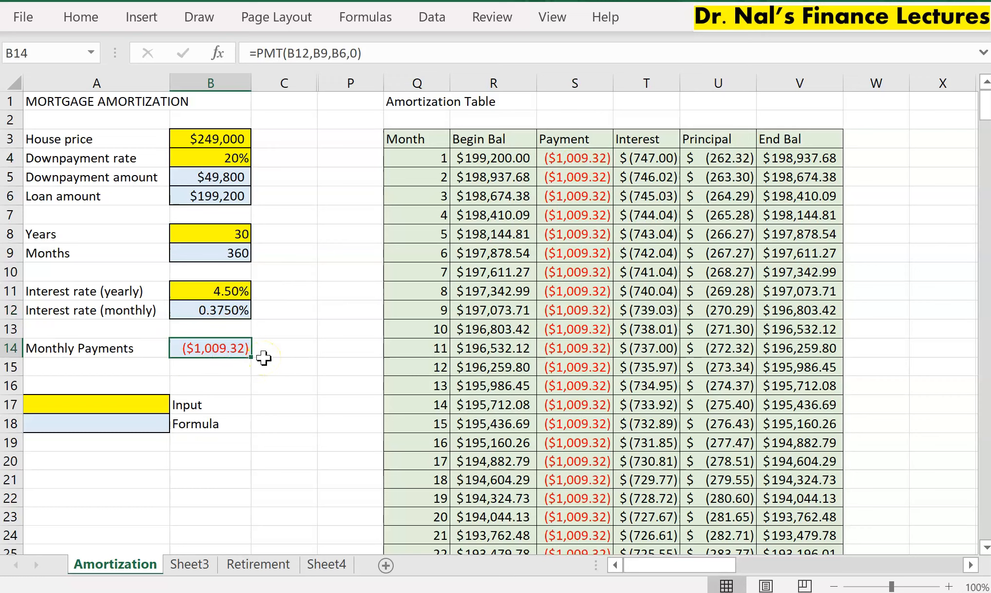
Try a loan term of 20 years and check the resulting monthly payment
click(199, 290)
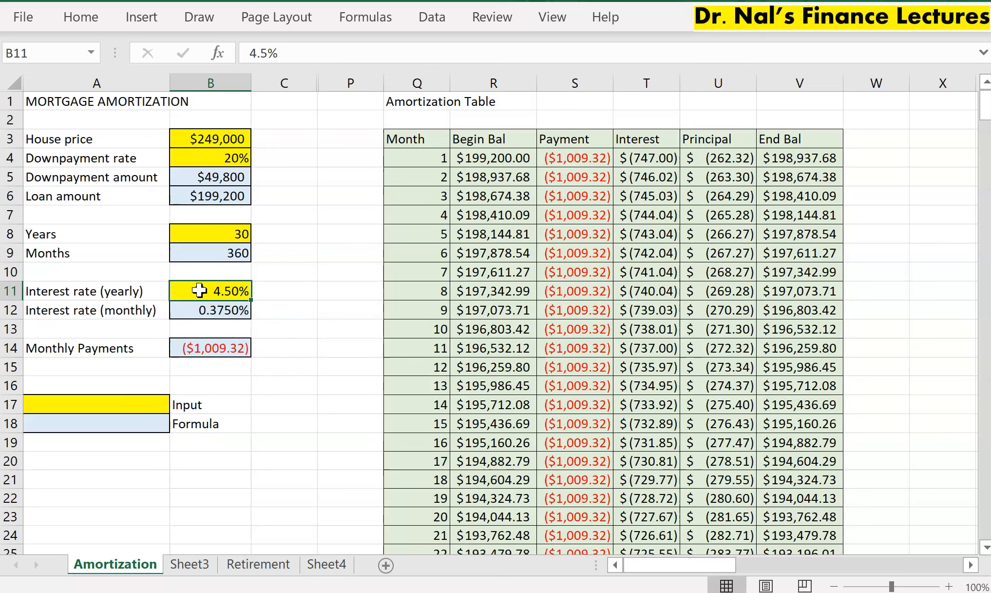
click(204, 232)
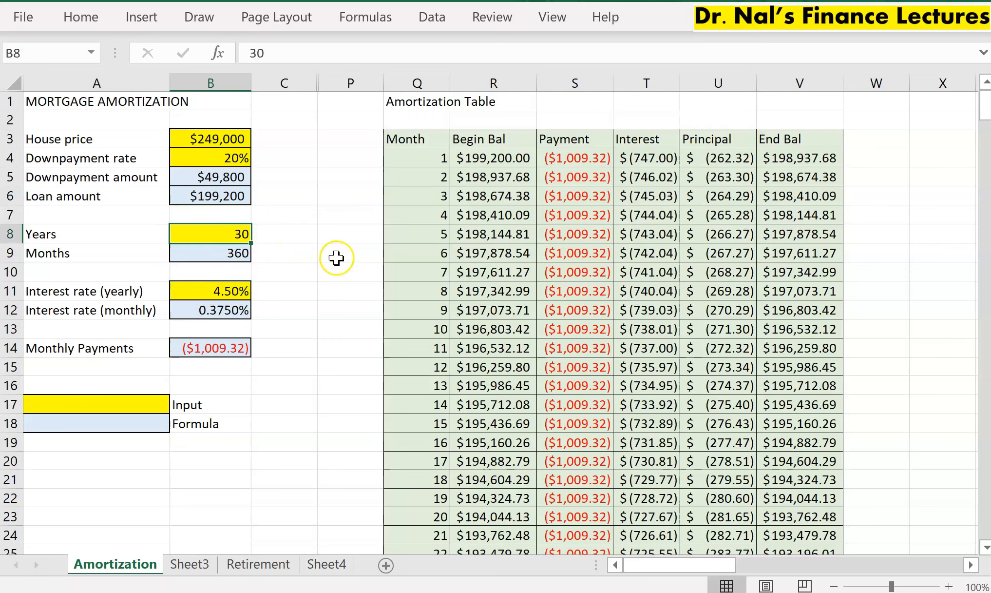
text(2)
key(Return)
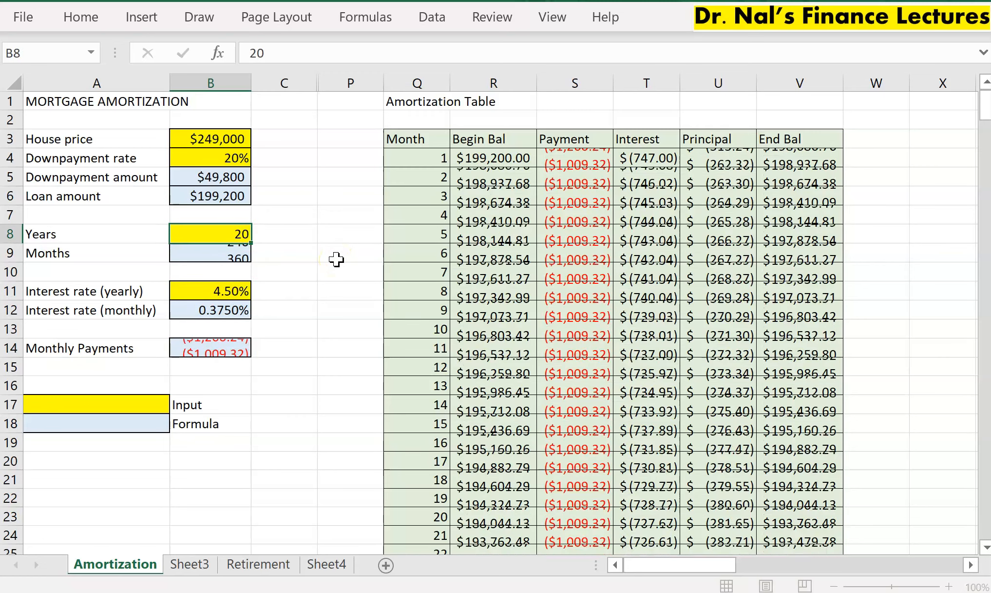
click(191, 348)
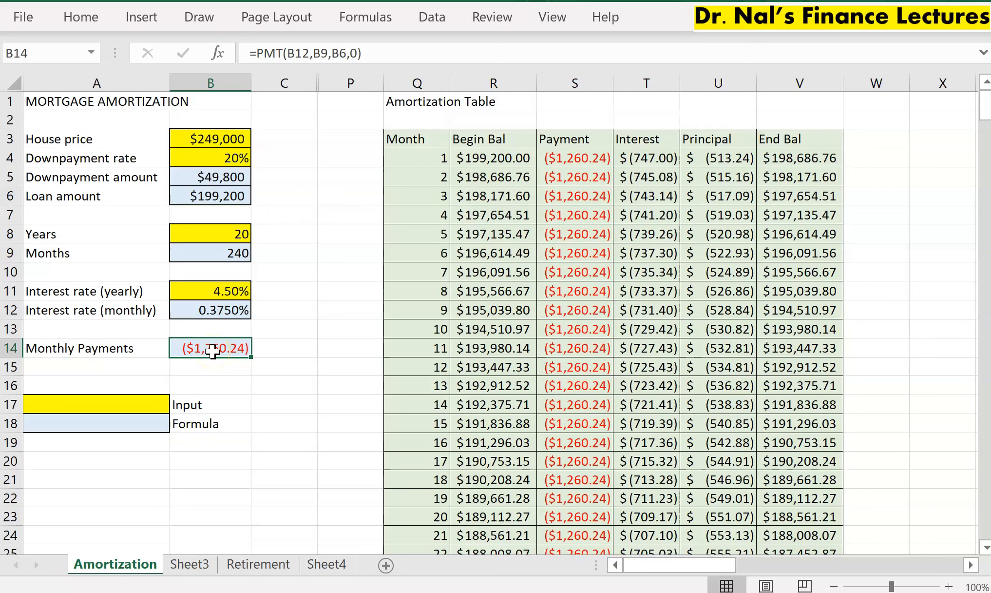
Set the loan term back to 30 years and the yearly interest rate back to 5.25%
click(218, 233)
text(30)
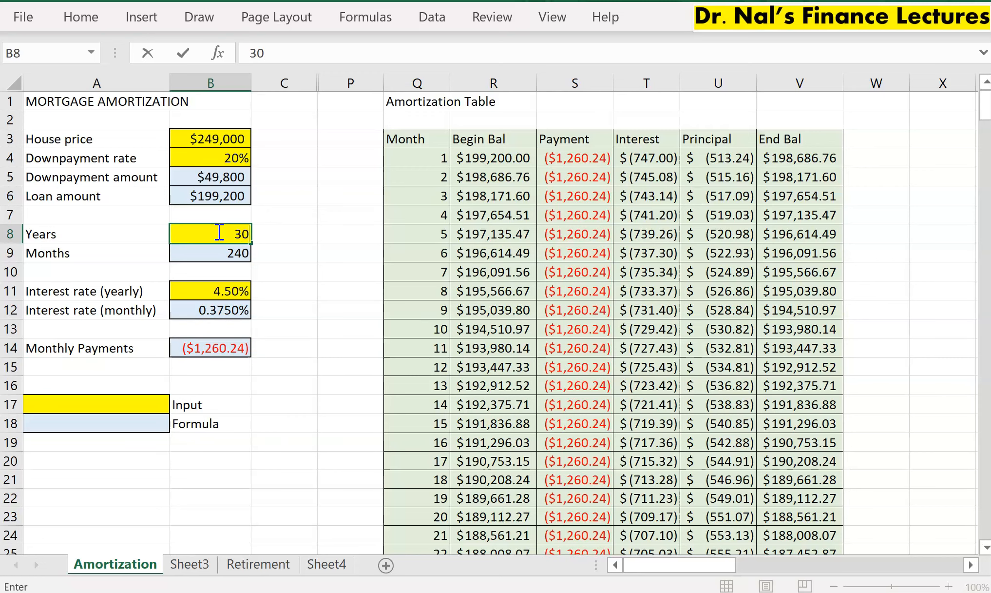
key(Return)
click(193, 292)
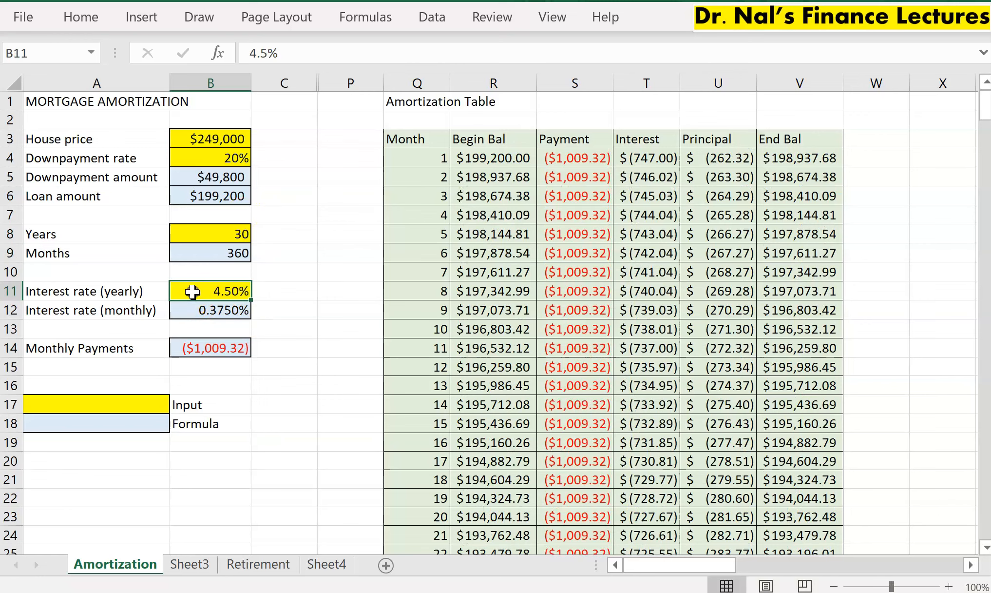
text(5.)
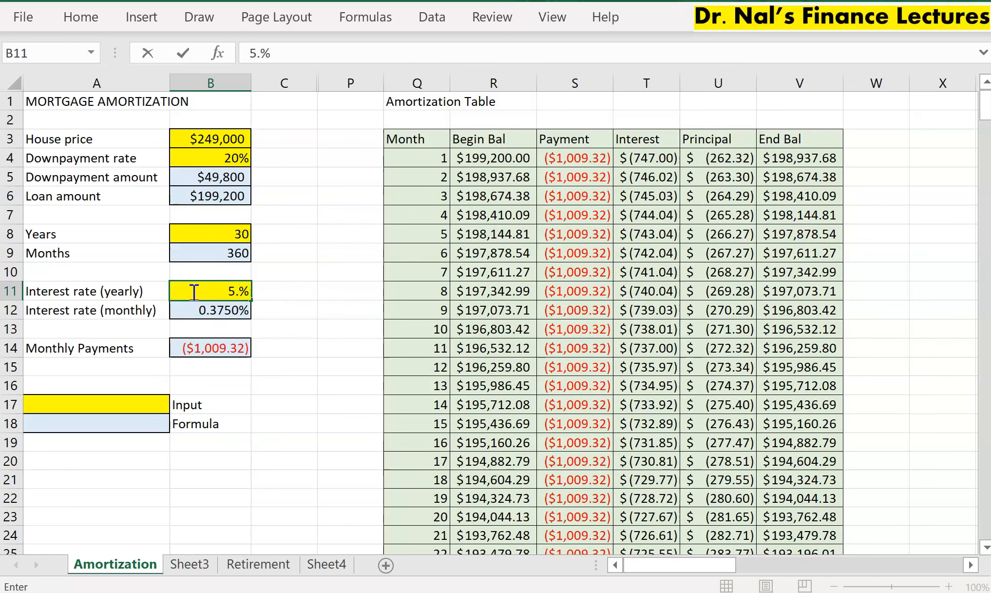
key(Return)
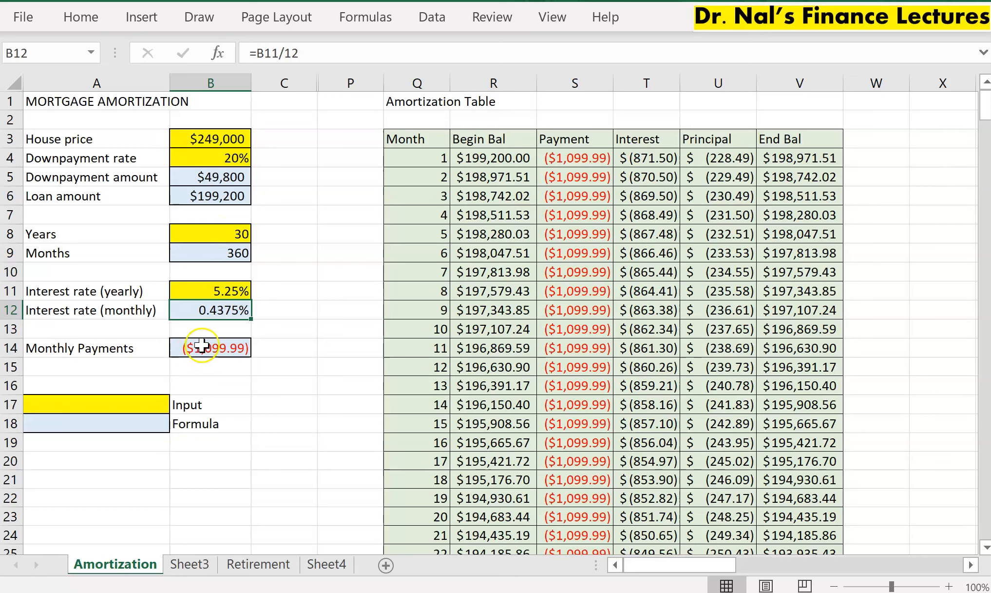
Unhide the hidden columns between columns C and P
drag(296, 75, 344, 100)
right_click(308, 245)
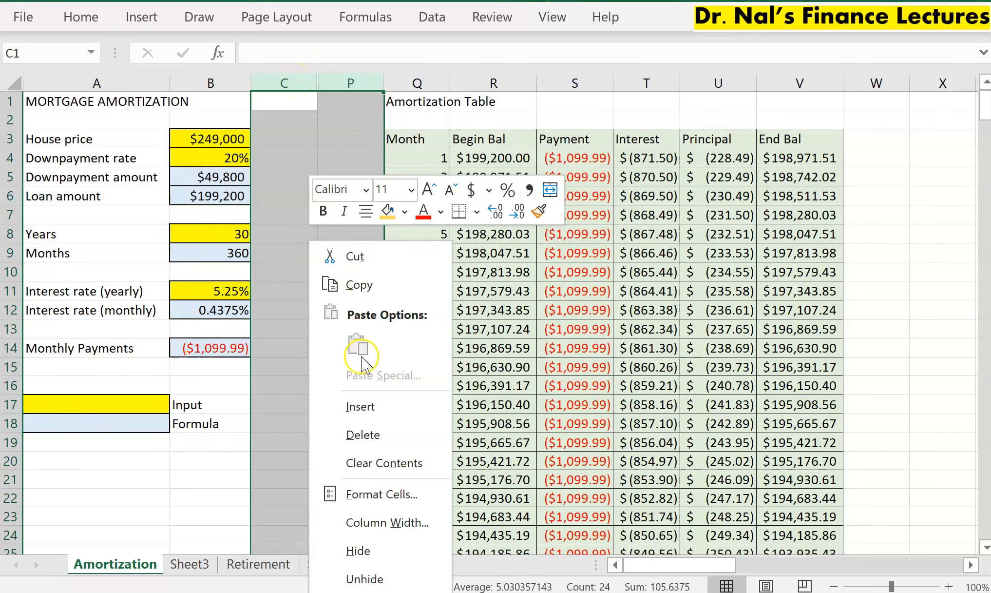
click(377, 579)
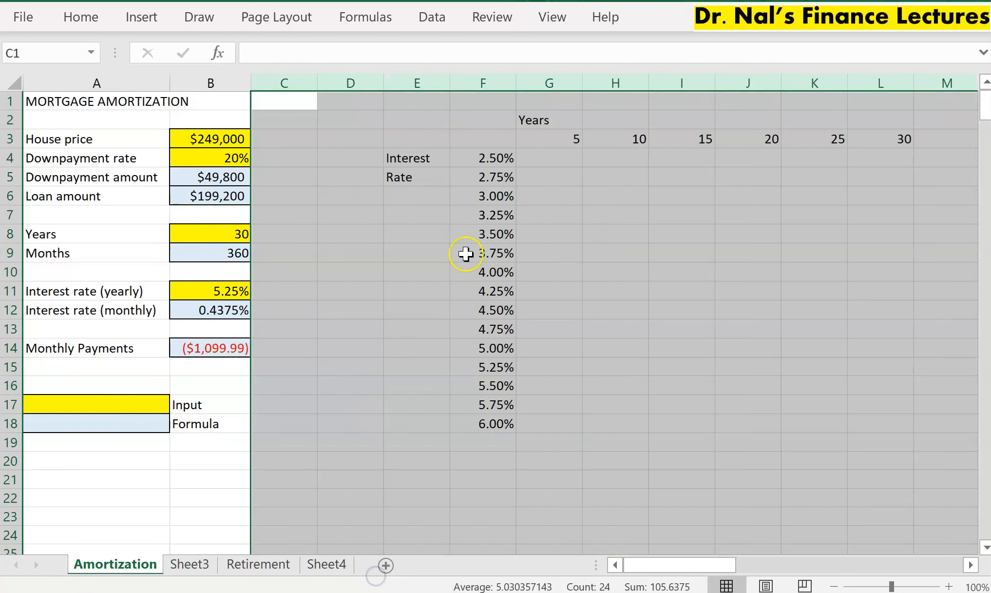
click(659, 230)
Apply all borders plus a thick outside border to the interest rate and years grid in F3:L18
drag(465, 137, 867, 422)
click(68, 24)
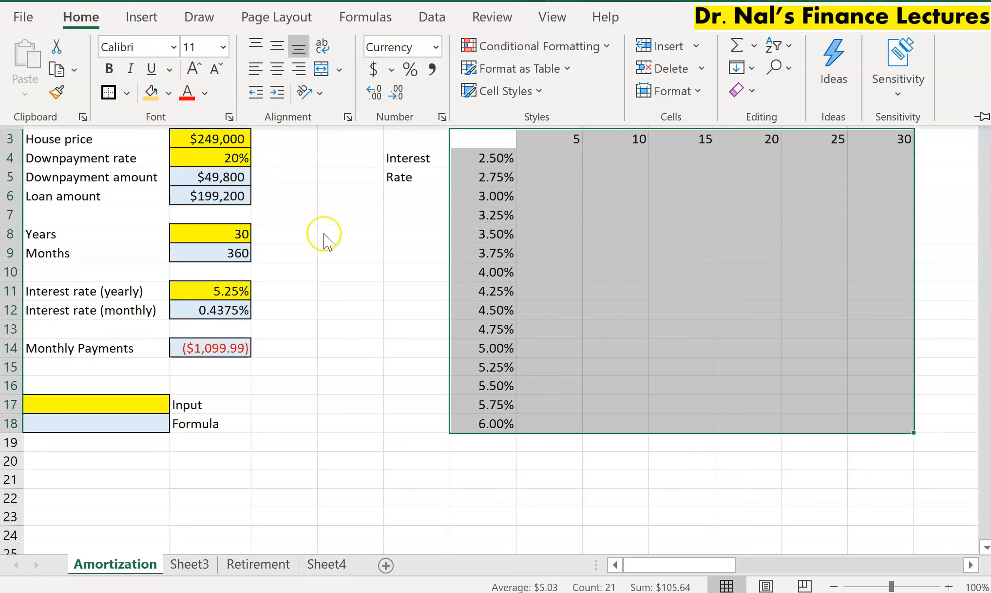
click(129, 93)
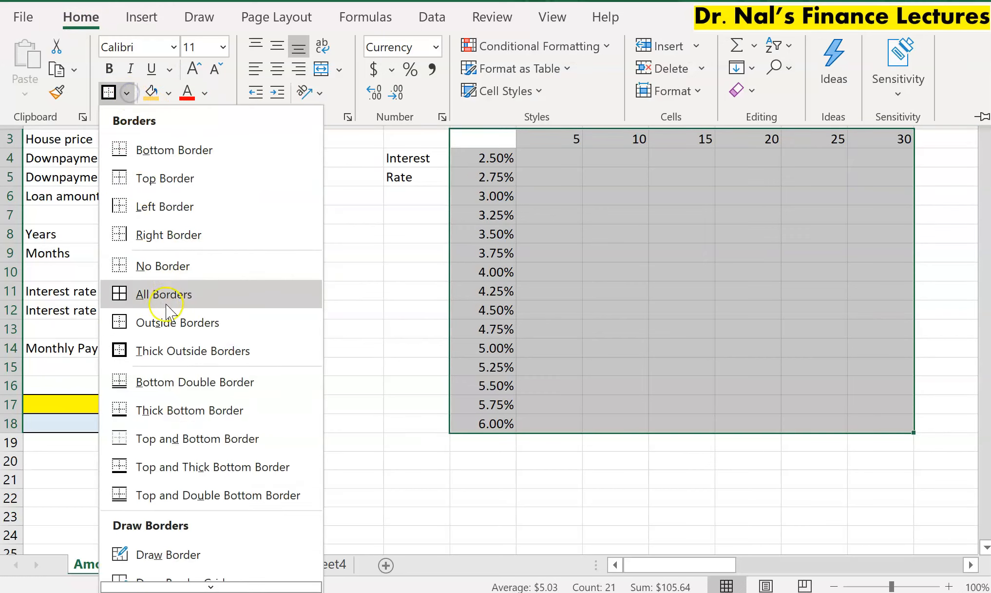
click(162, 295)
click(127, 93)
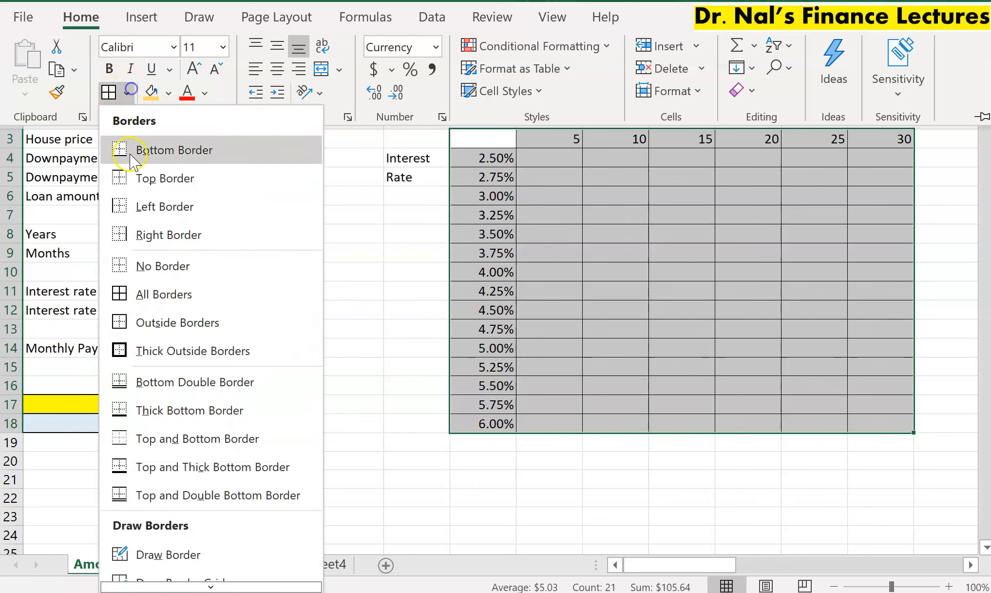
click(151, 348)
click(698, 202)
click(641, 192)
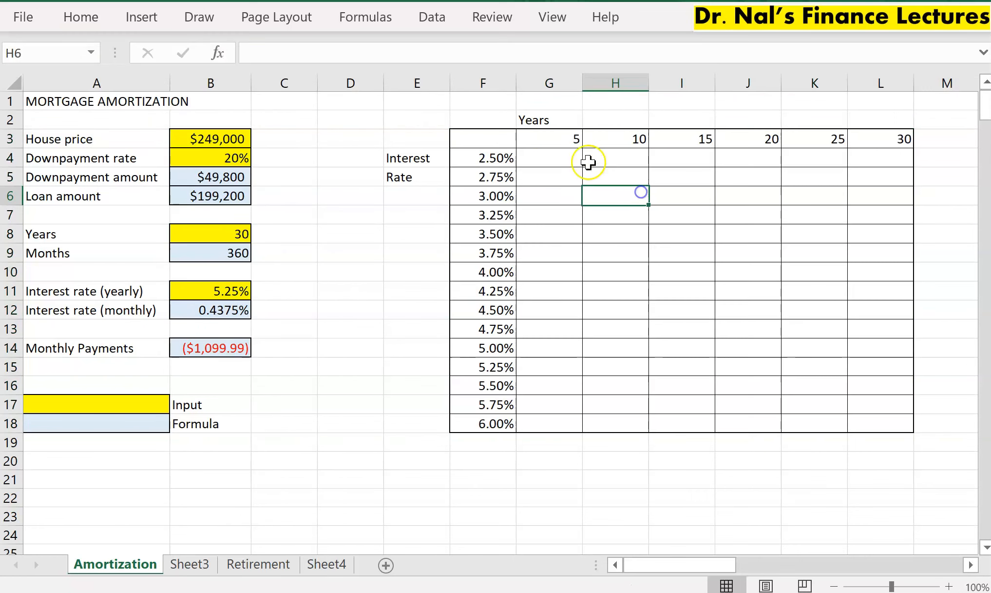
Fill the years header cells G3:L3 with the gold fill color
click(544, 134)
drag(544, 134, 880, 136)
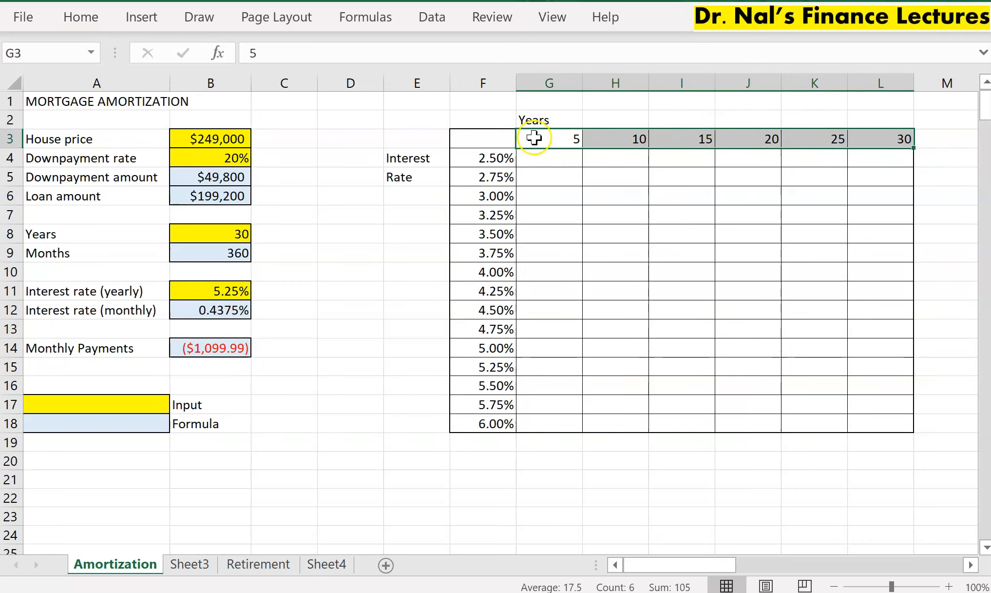
click(79, 18)
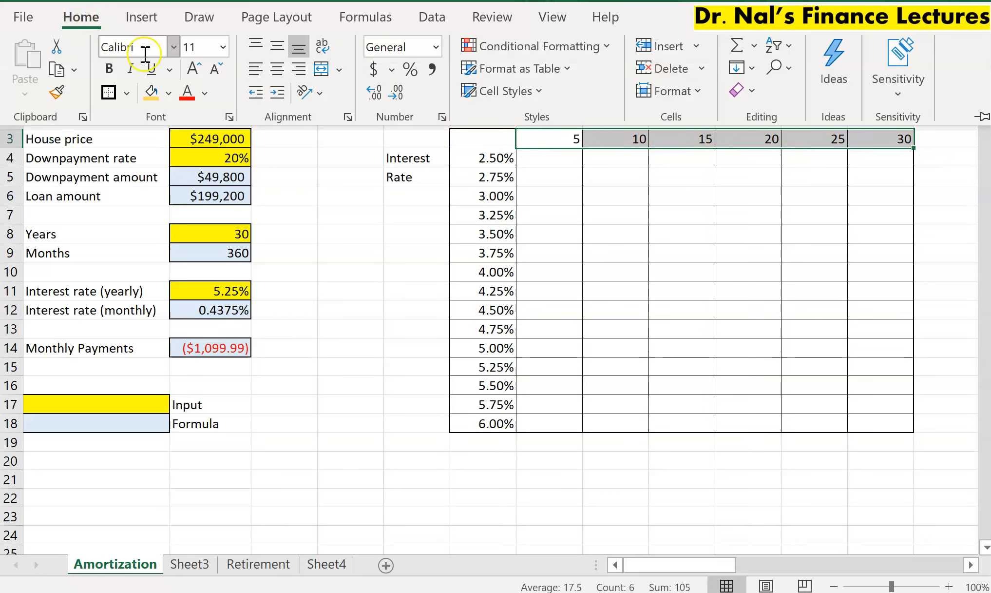
click(150, 92)
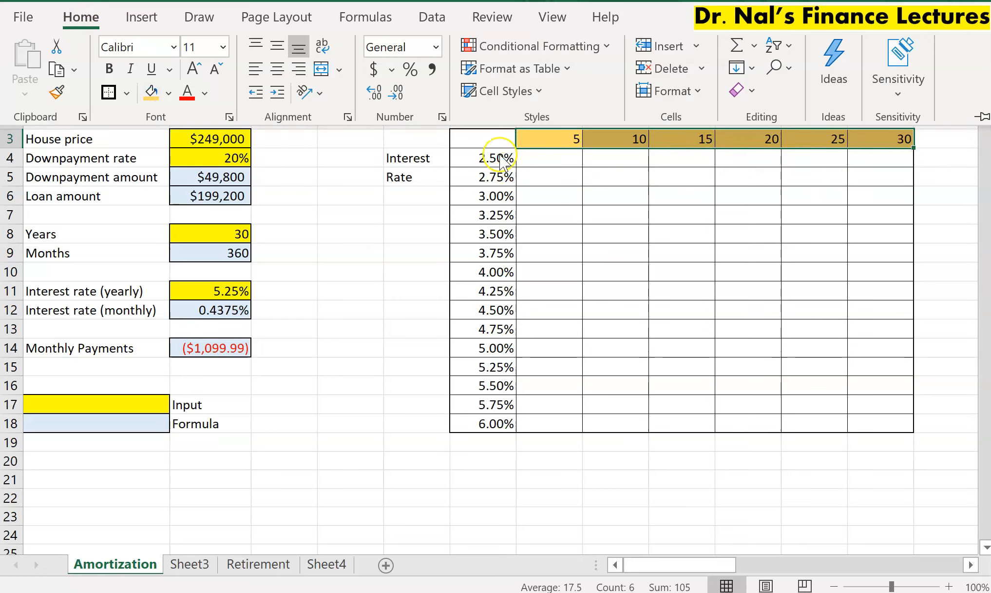
click(513, 163)
click(558, 143)
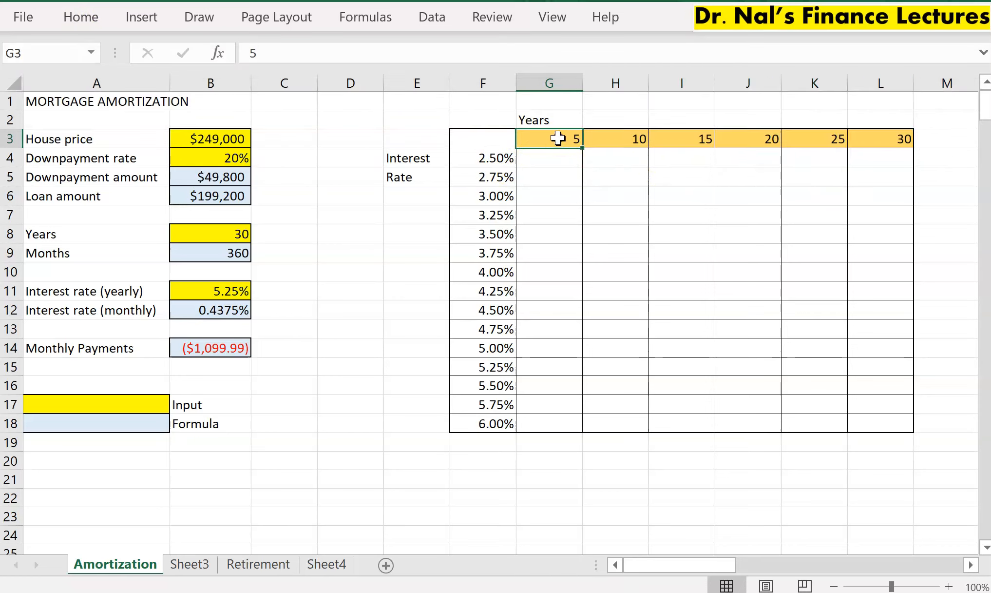
click(613, 140)
Fill the interest rate cells F4:F18 with the same gold color as the years header
drag(471, 156, 465, 422)
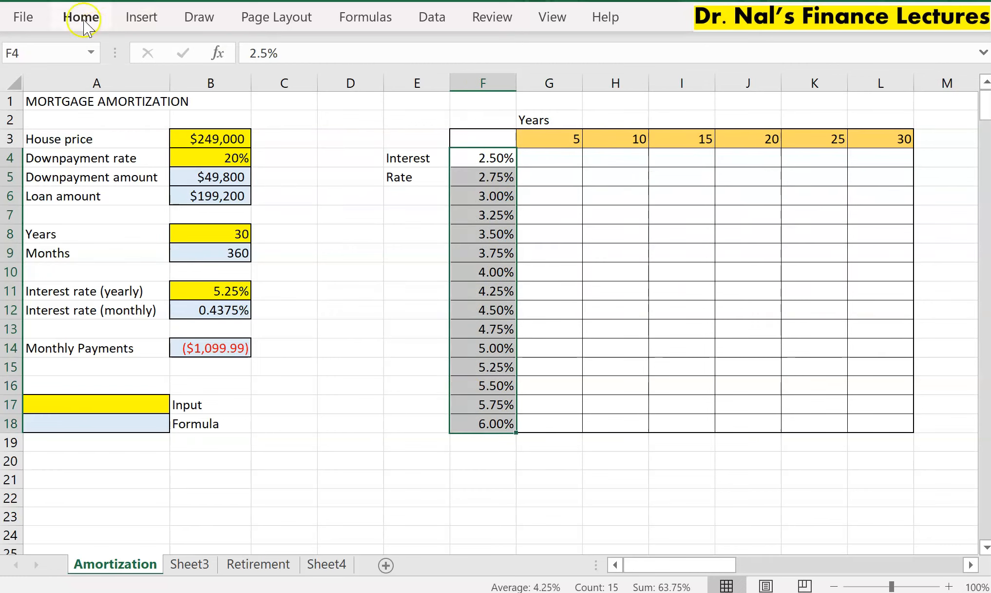
click(81, 18)
click(150, 92)
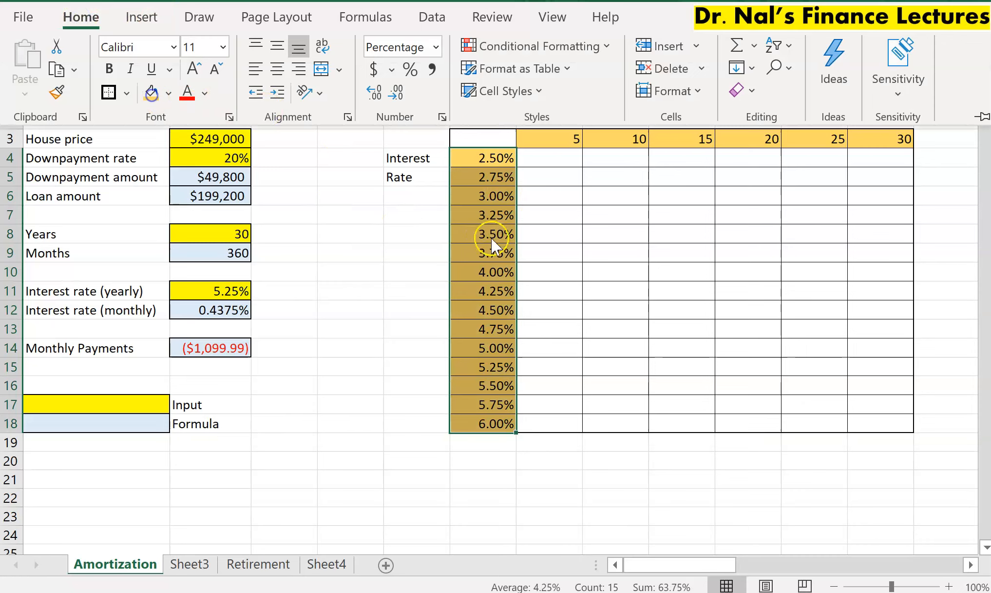
click(553, 168)
click(549, 220)
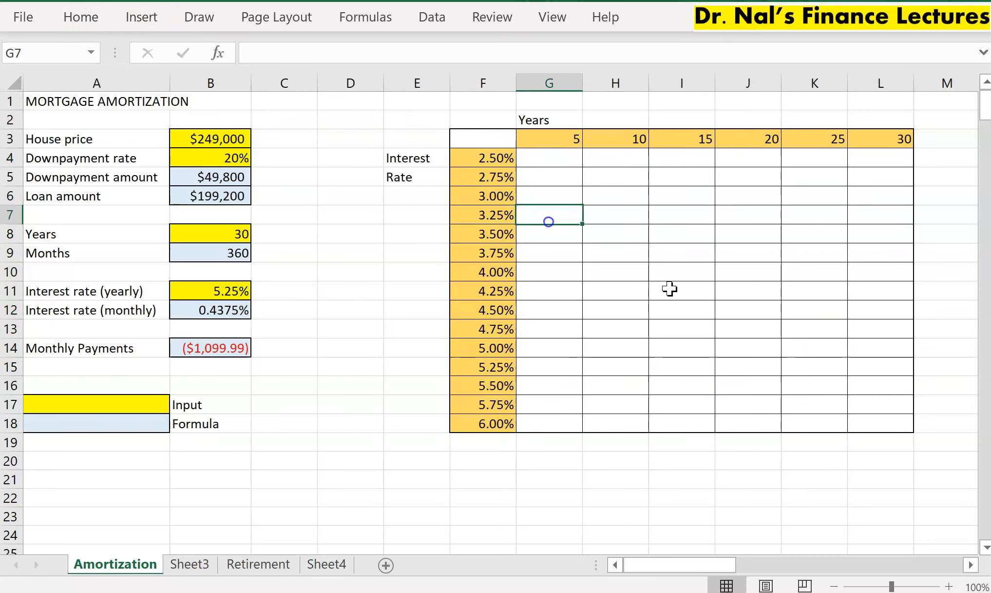
Enter the label "Monthly PMTs" in cell E2 and select the grid's empty corner cell F3
click(476, 138)
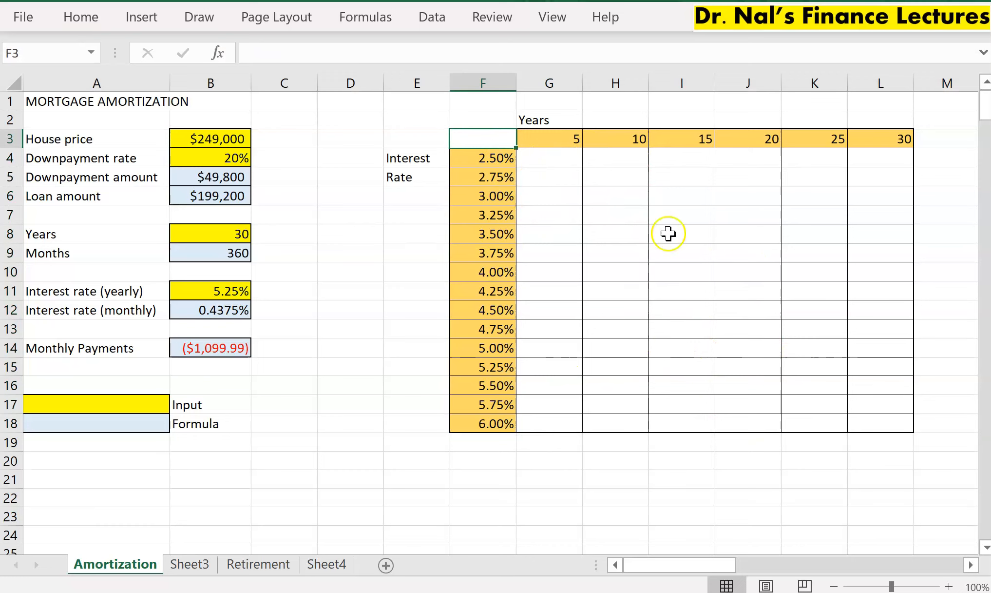
click(425, 119)
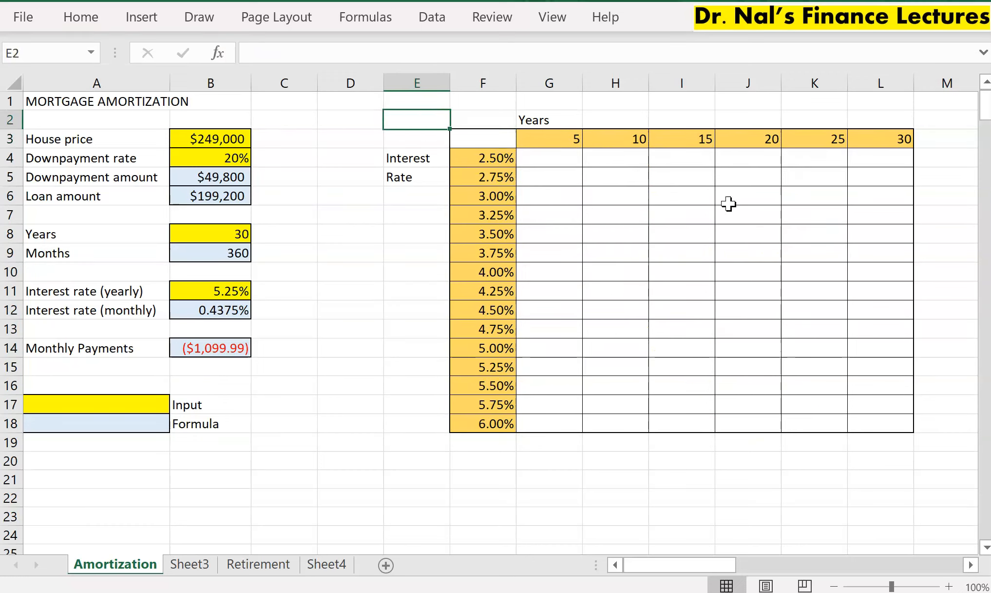
text(Monthly PMTS)
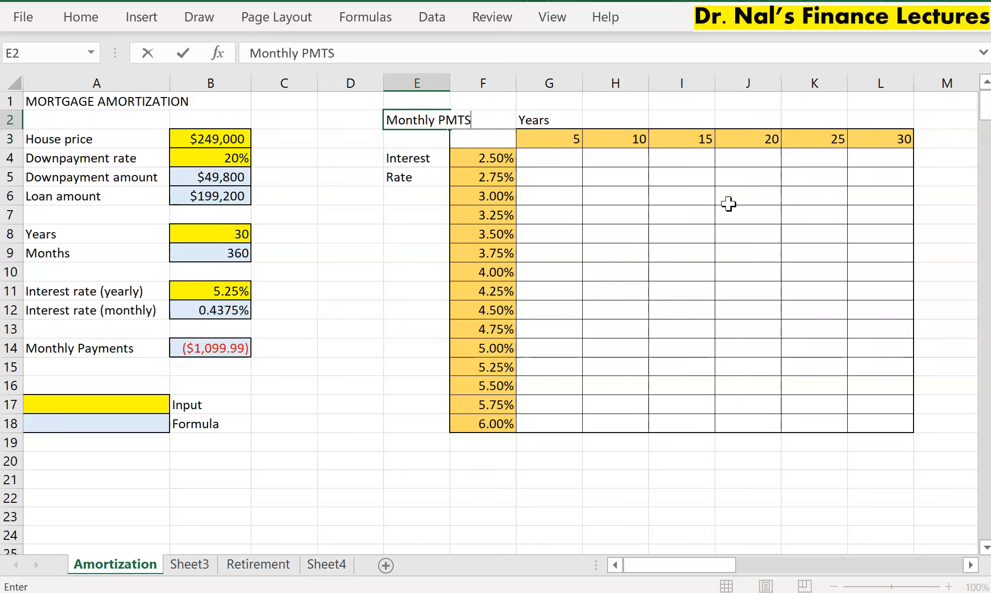
key(Return)
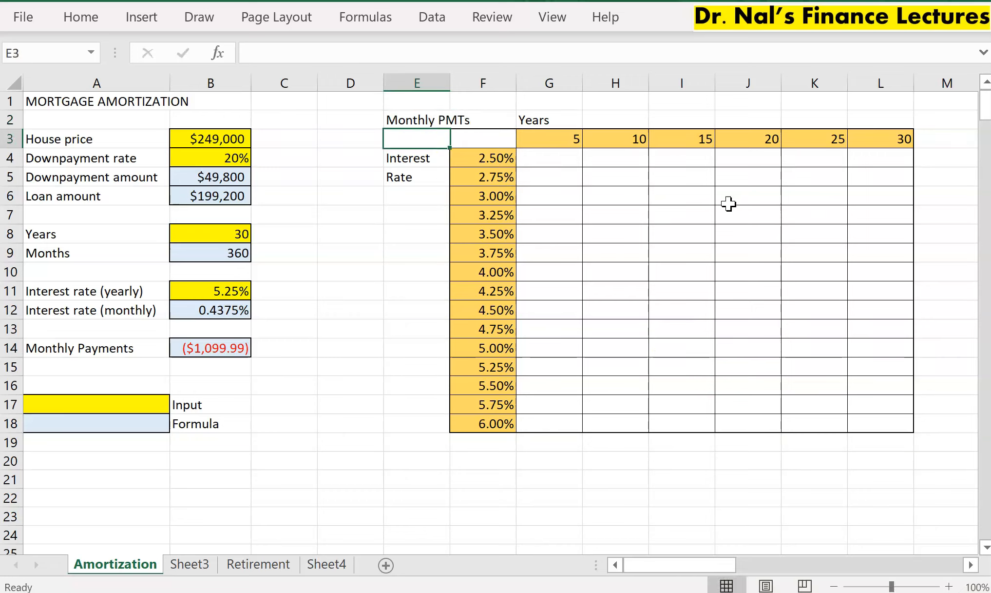
key(Right)
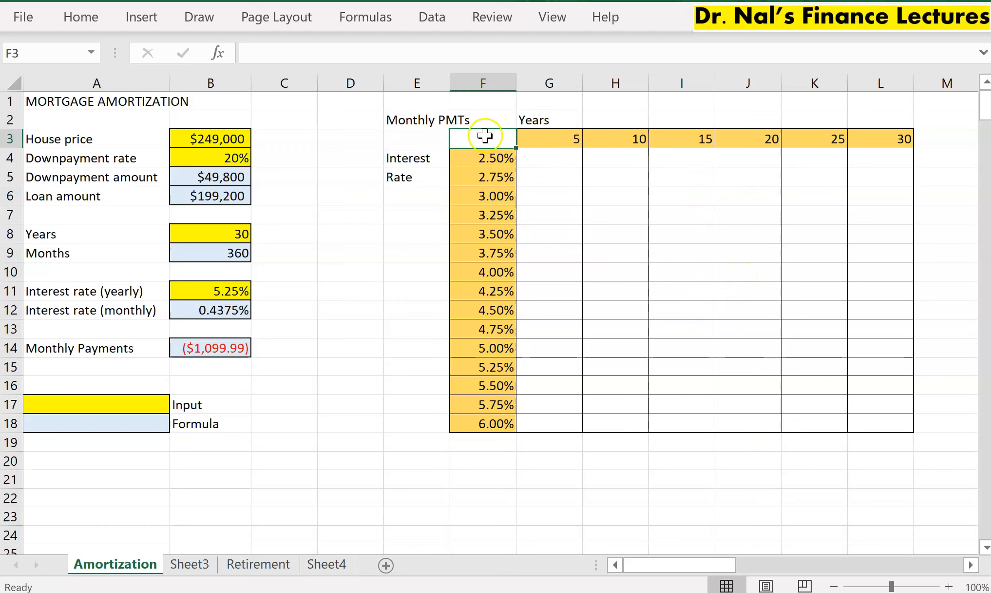
drag(540, 160, 863, 424)
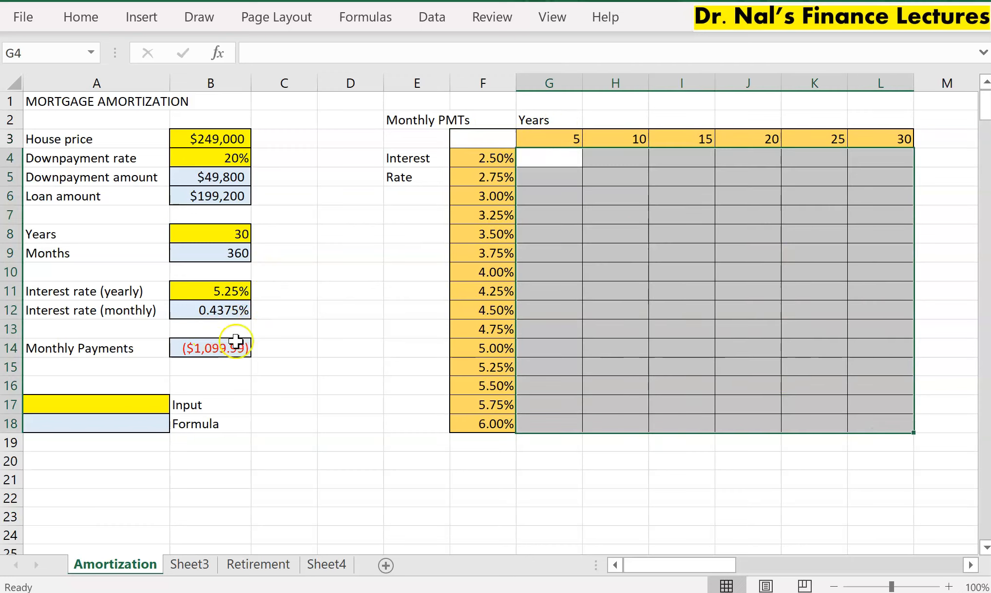
click(480, 230)
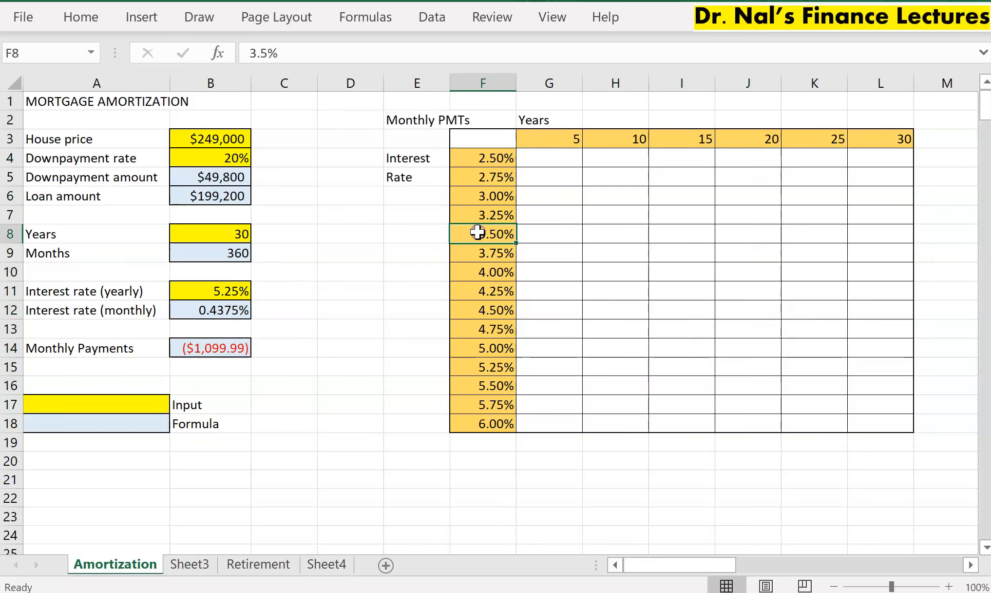
click(706, 134)
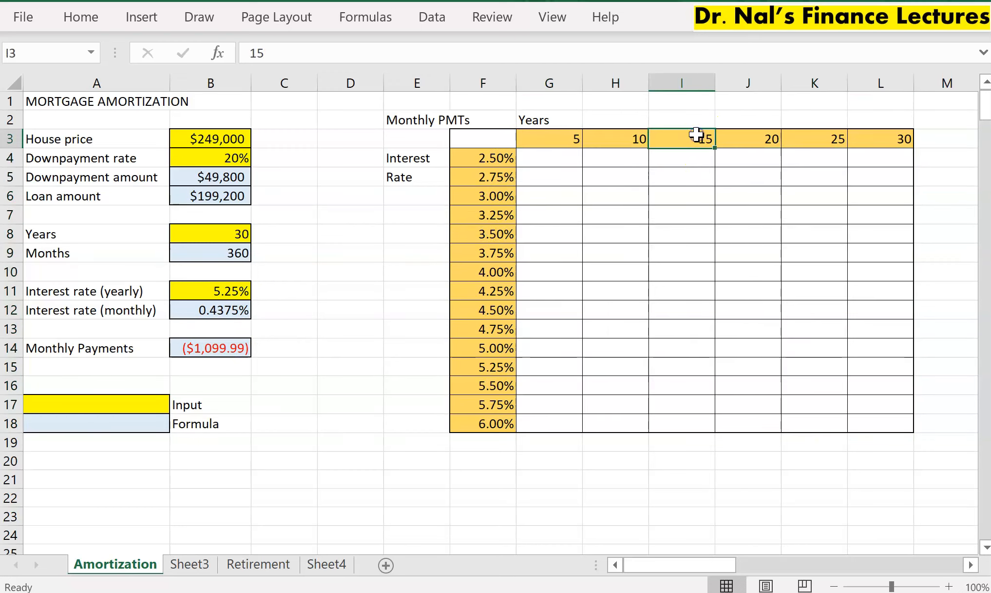
click(677, 254)
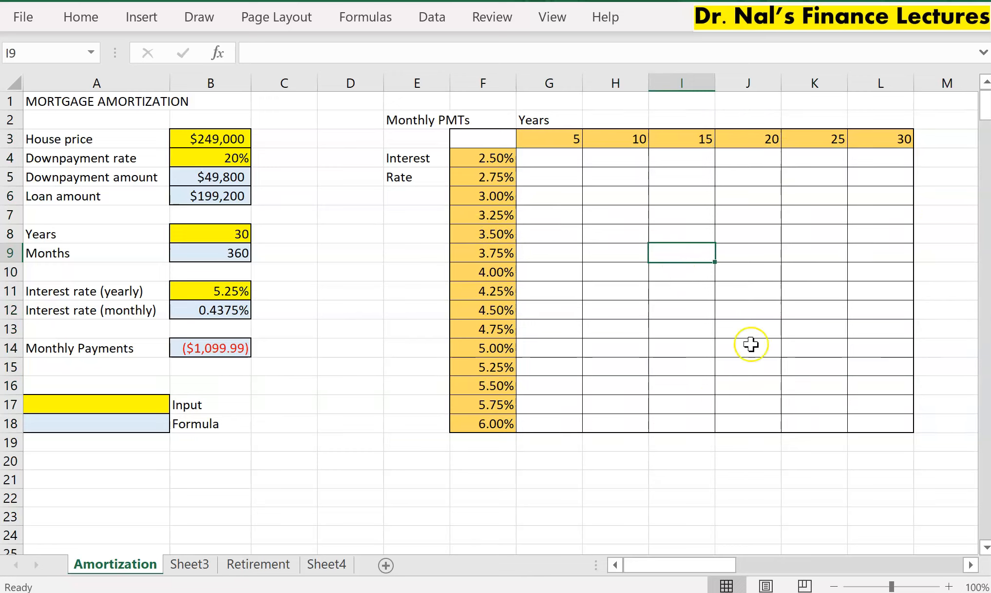
Link the grid's corner cell F3 to the Monthly Payments result with the formula =B14
click(475, 129)
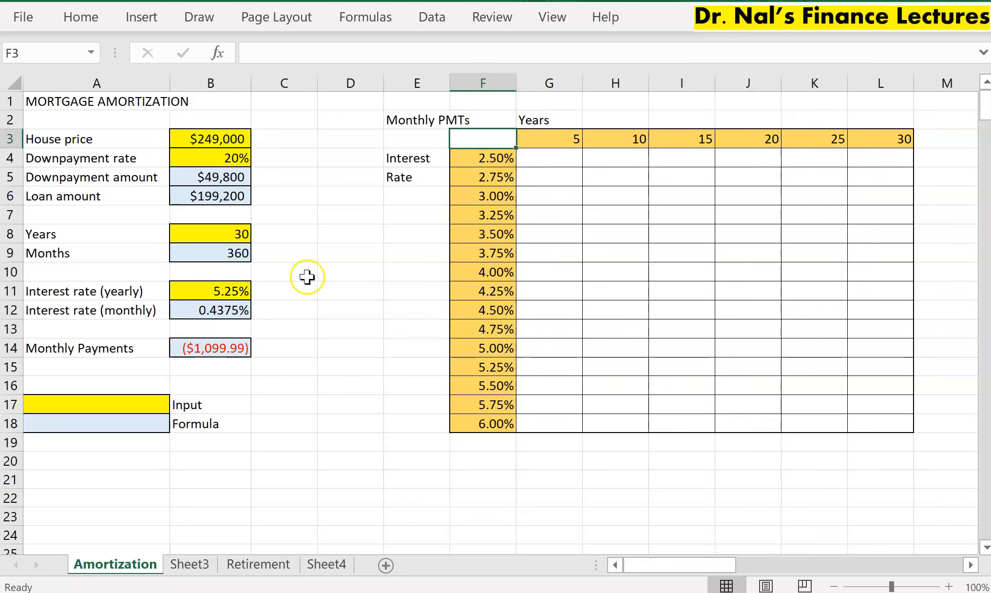
text(=)
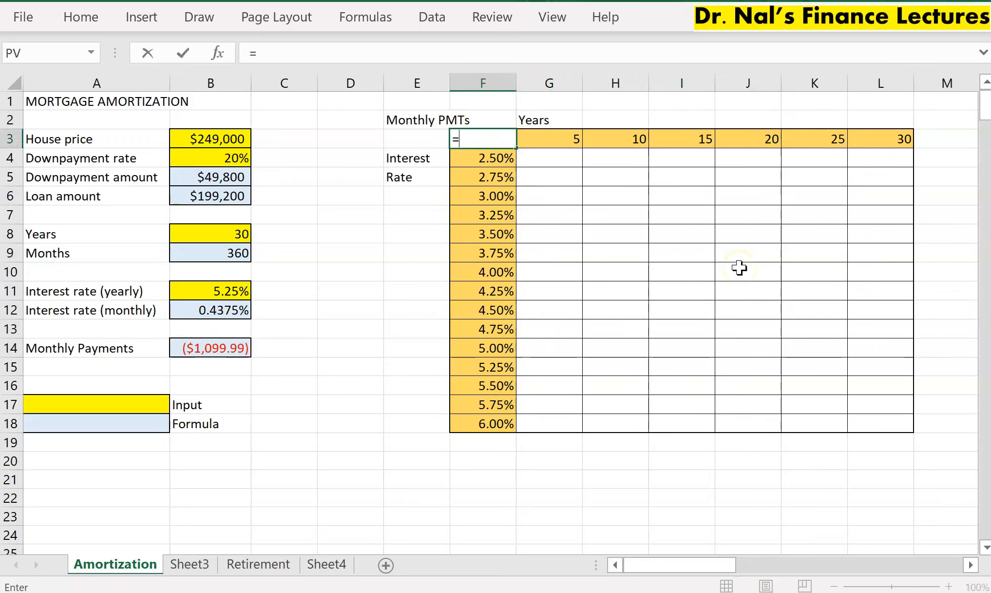
click(221, 351)
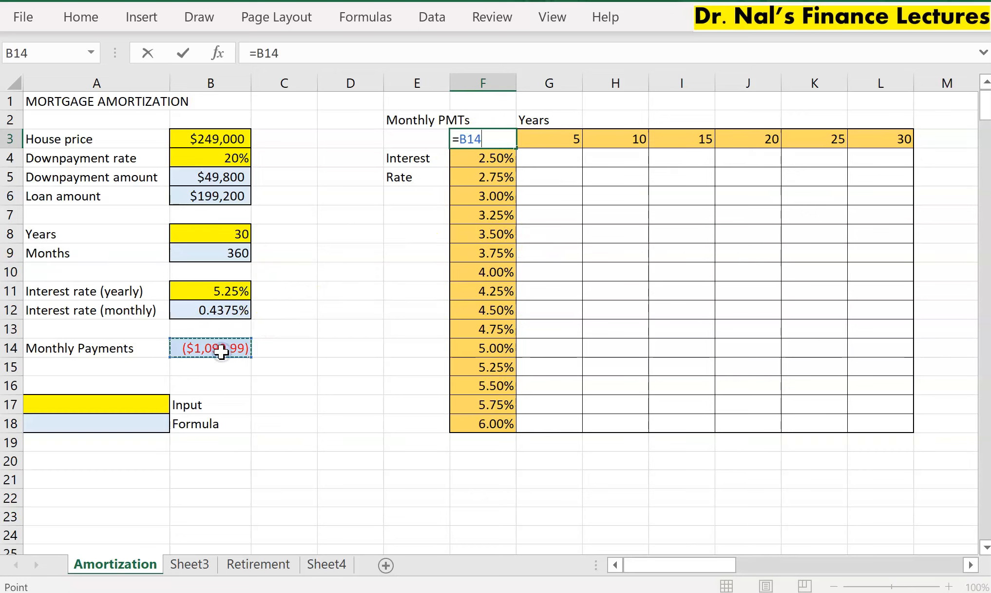
key(Return)
Widen columns F through L slightly and delete the empty column D
drag(485, 83, 879, 91)
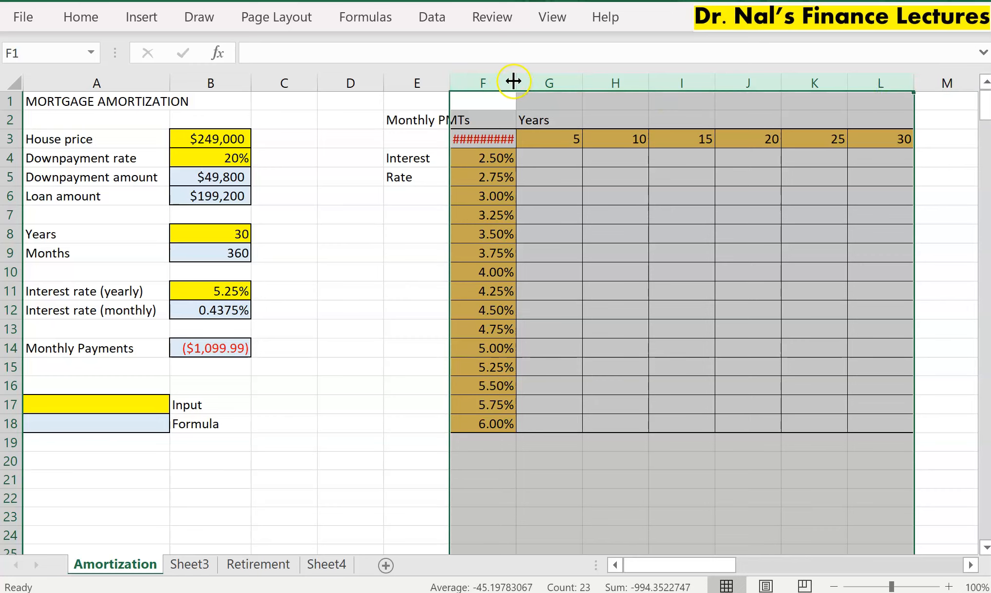
drag(515, 81, 525, 81)
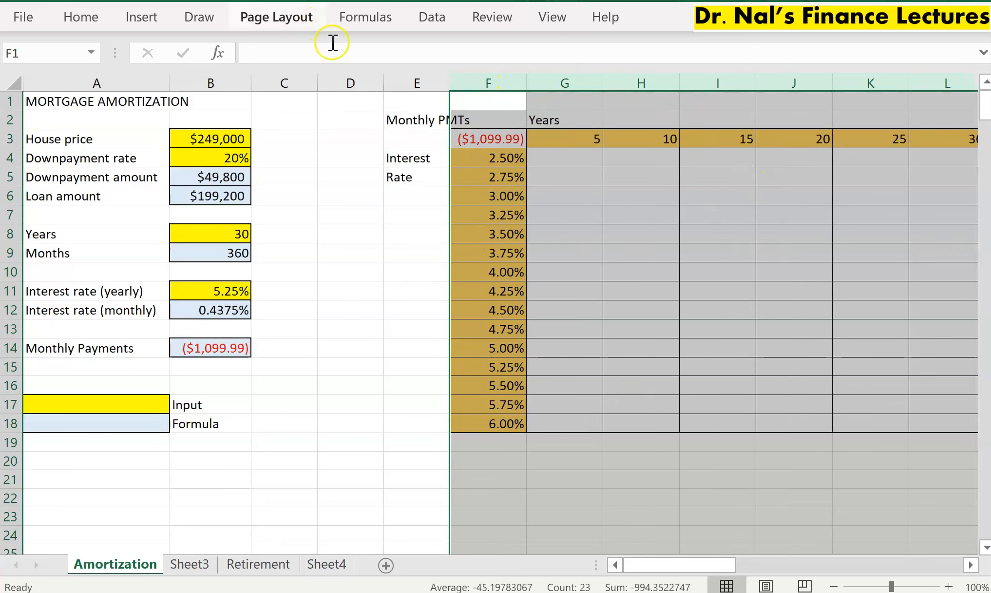
click(348, 83)
right_click(348, 83)
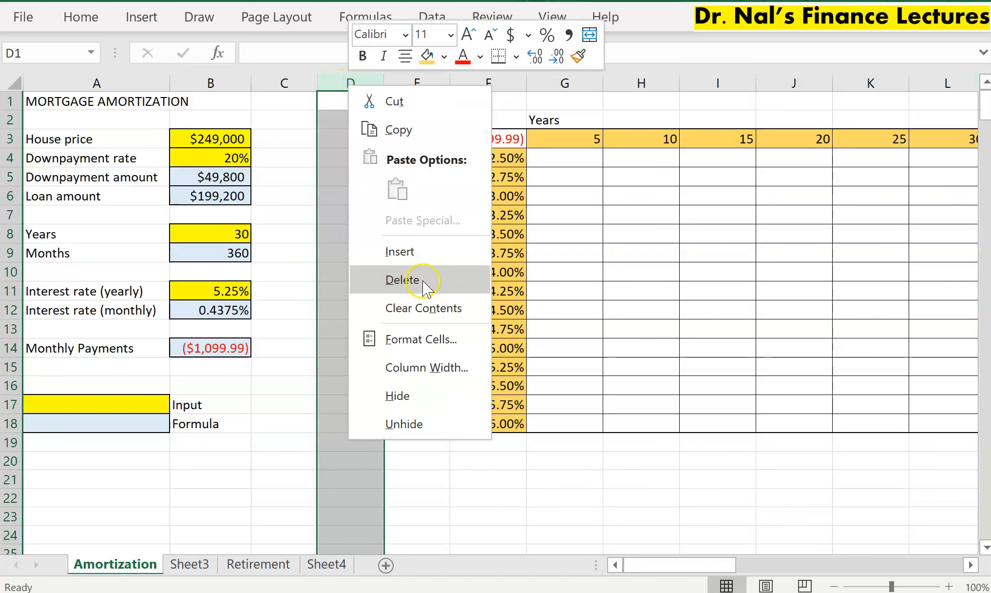
click(408, 281)
click(624, 236)
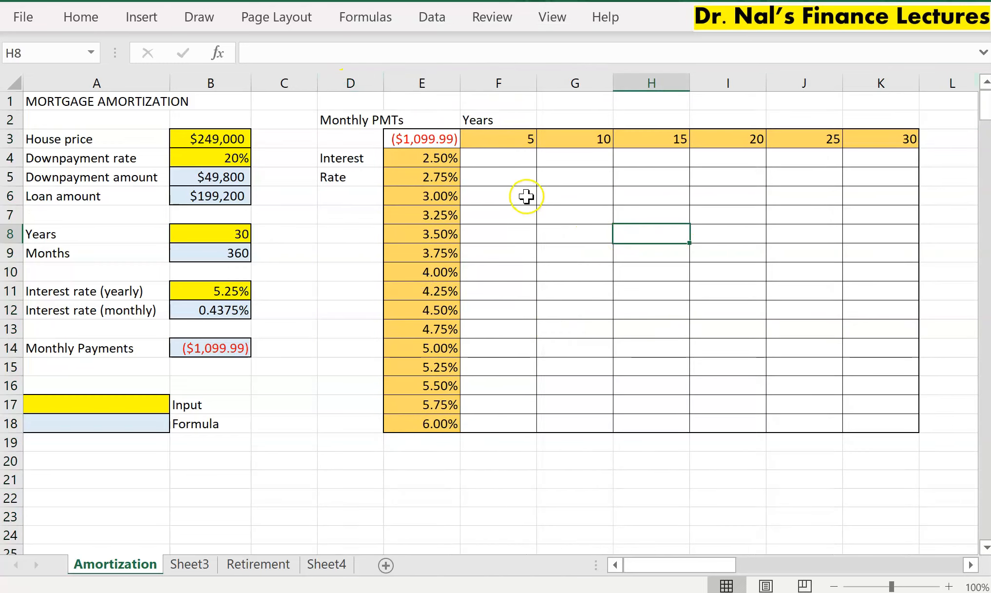
Create a what-if data table on E3:K18 with row input cell $B$8 and column input cell $B$11
drag(480, 157, 879, 427)
drag(415, 142, 876, 419)
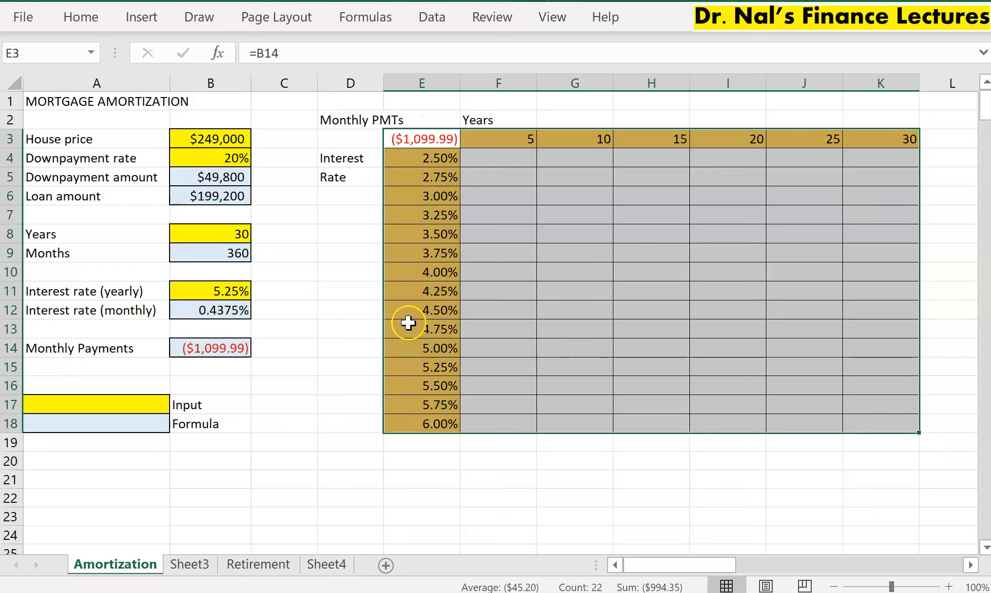
click(433, 19)
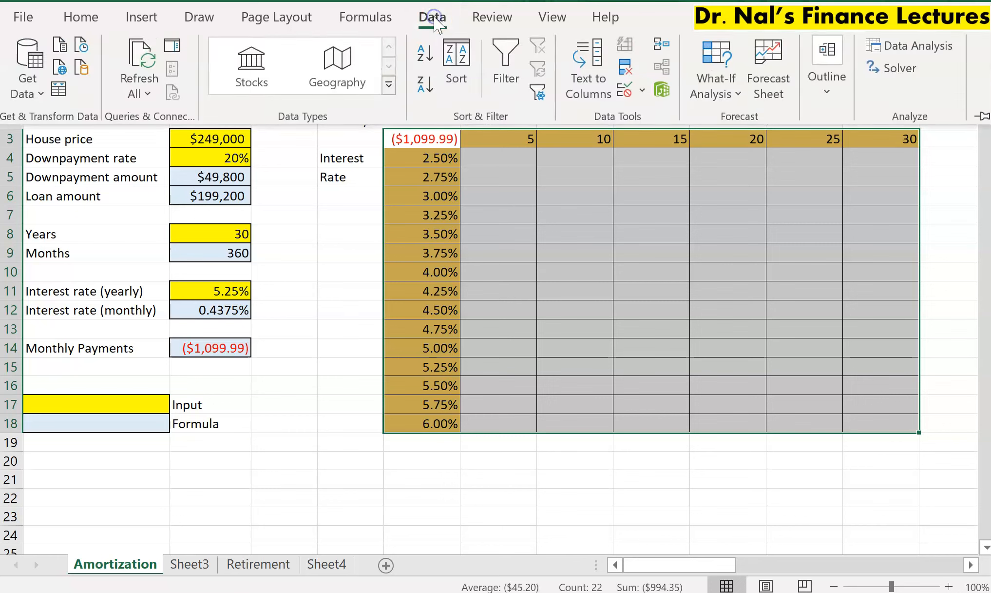
click(731, 94)
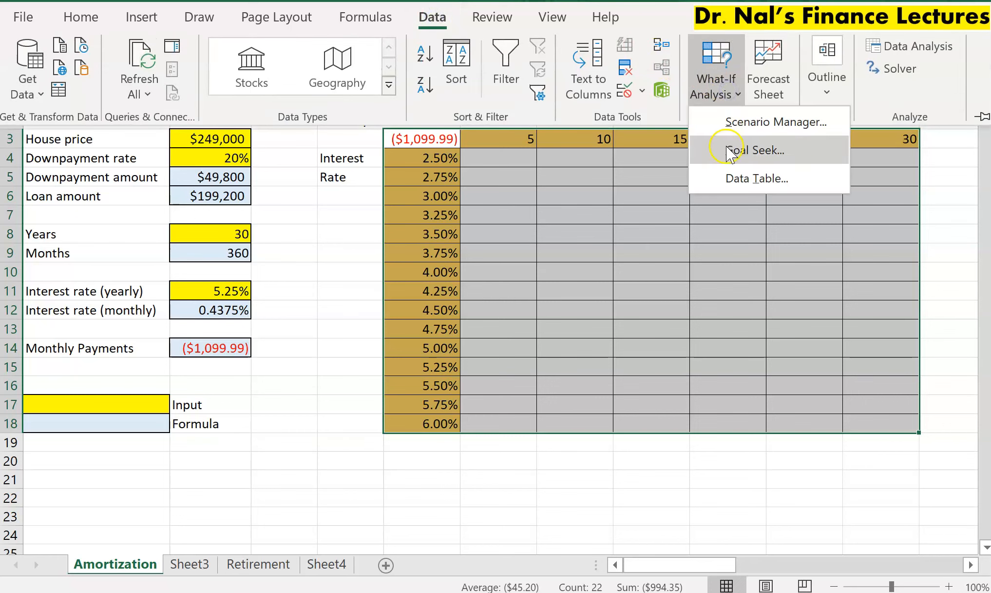
click(732, 178)
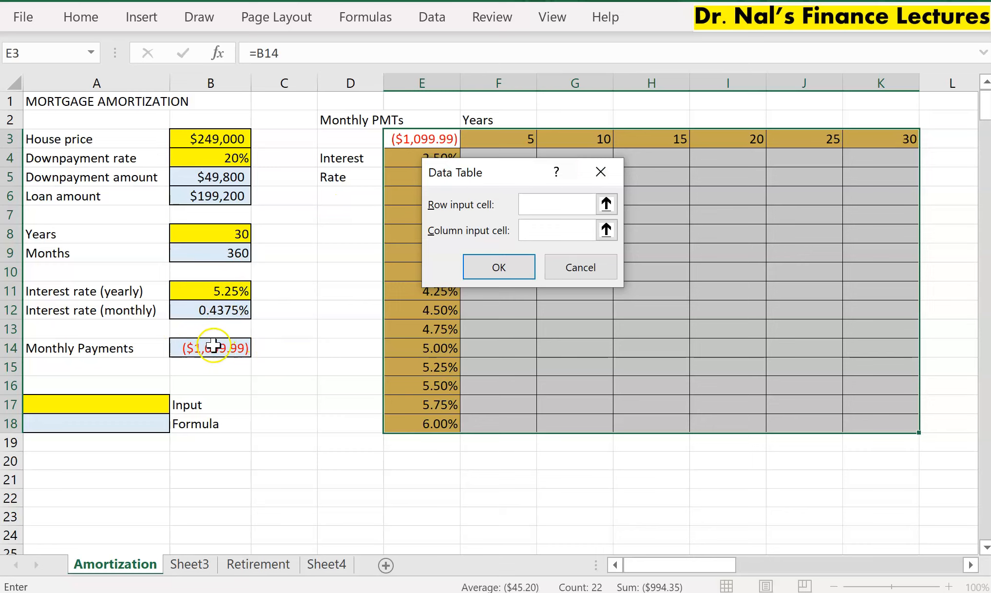
click(195, 229)
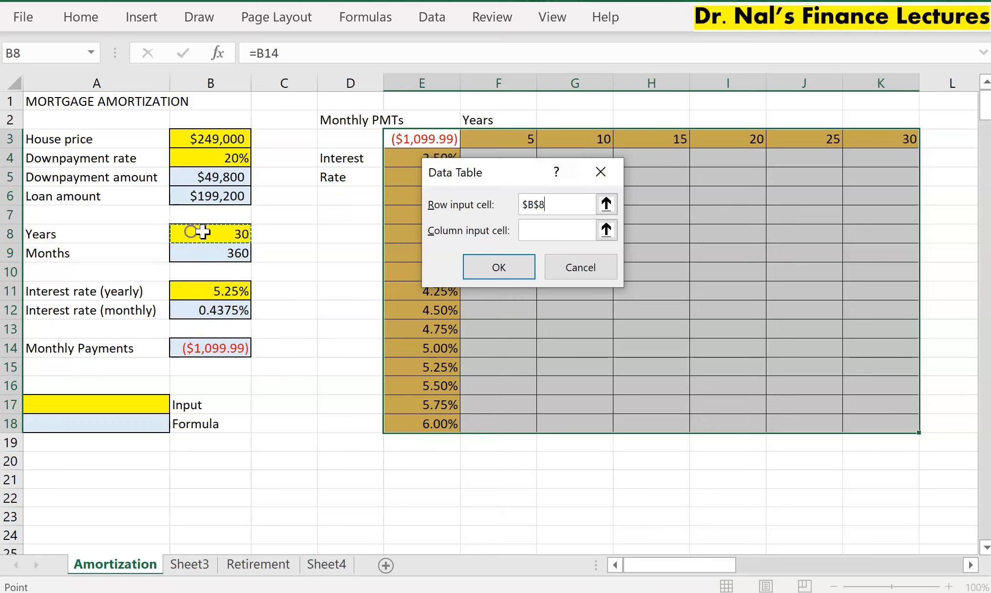
click(562, 227)
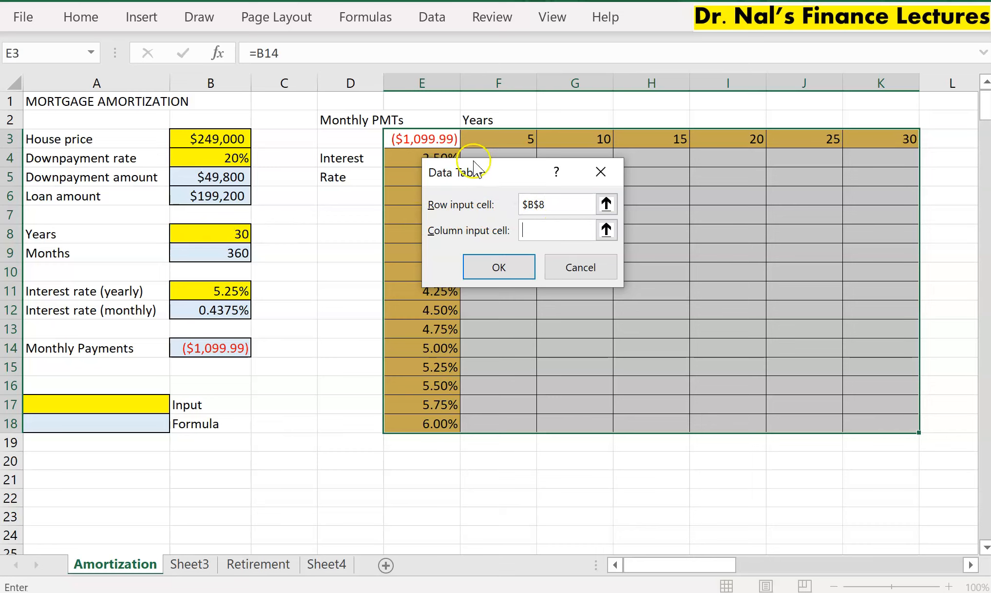
drag(476, 171, 639, 204)
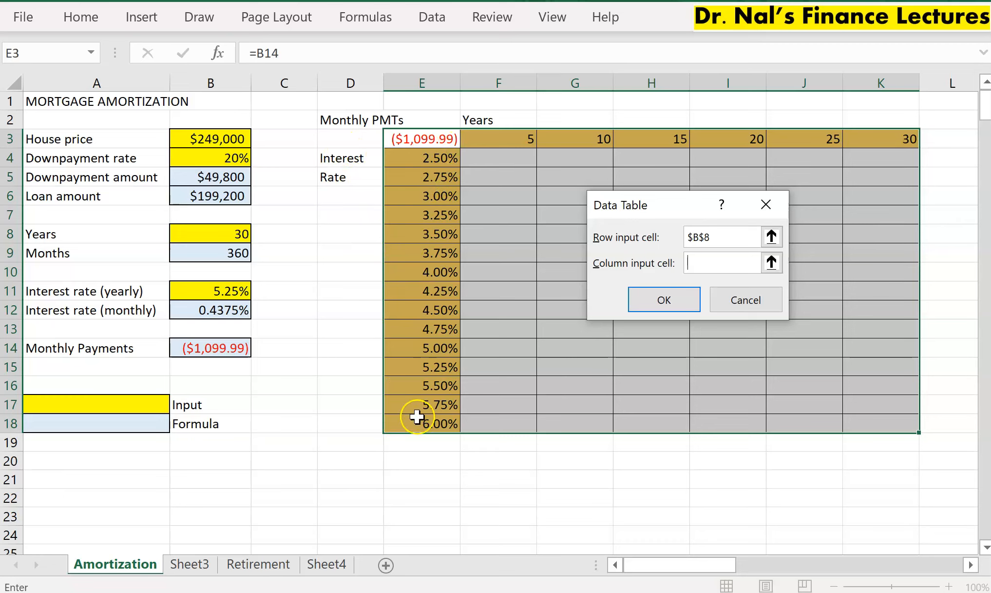
click(203, 290)
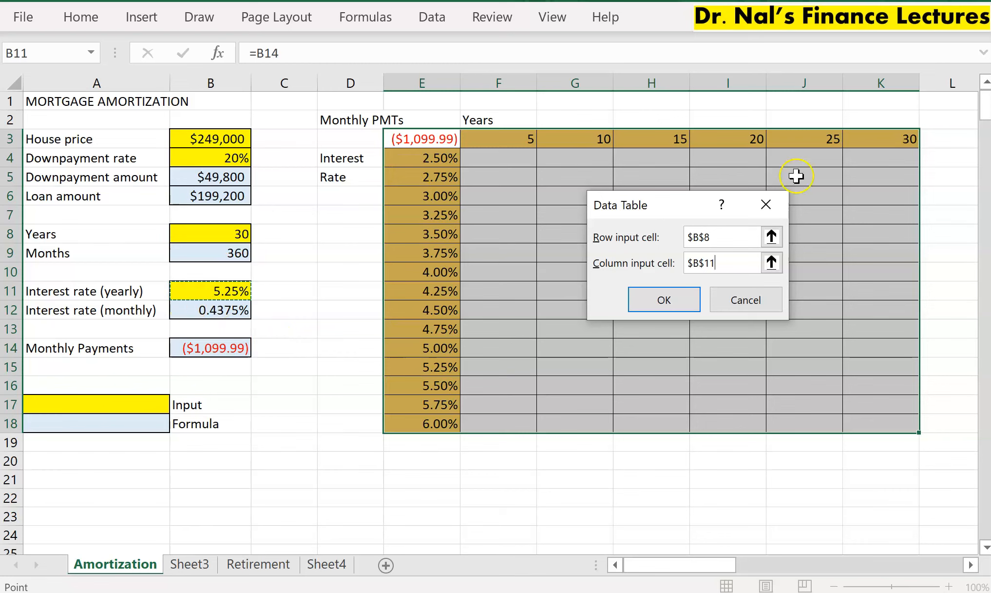
click(664, 301)
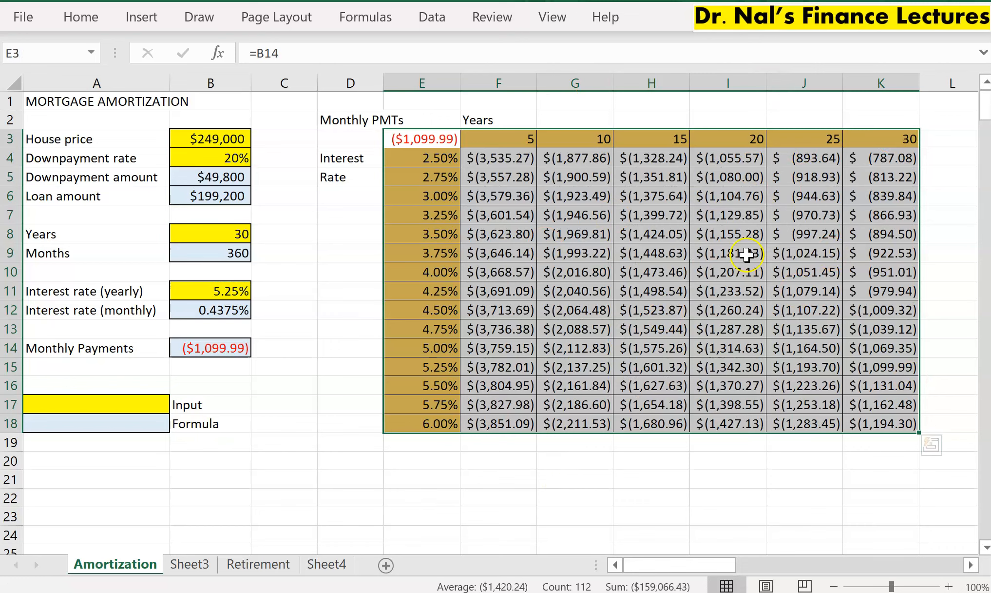
Set the yearly interest rate in B11 to 4.25%
click(746, 254)
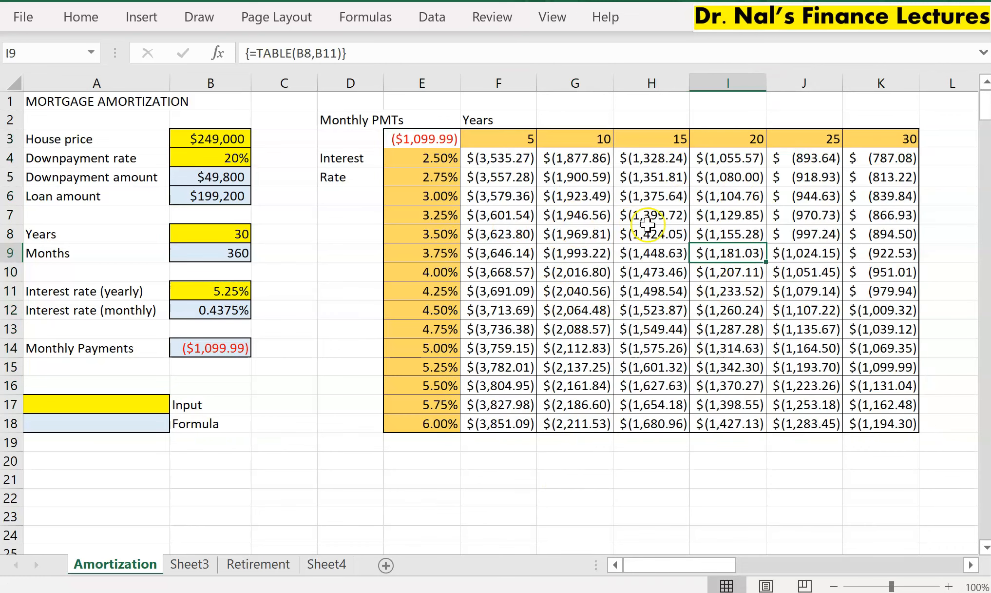
click(399, 292)
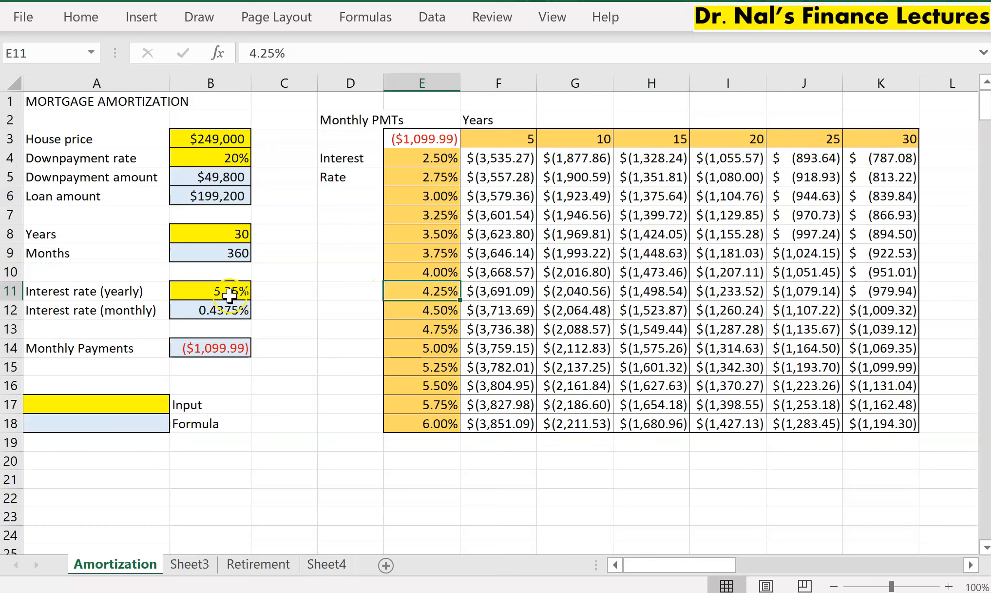
click(229, 292)
text(4.)
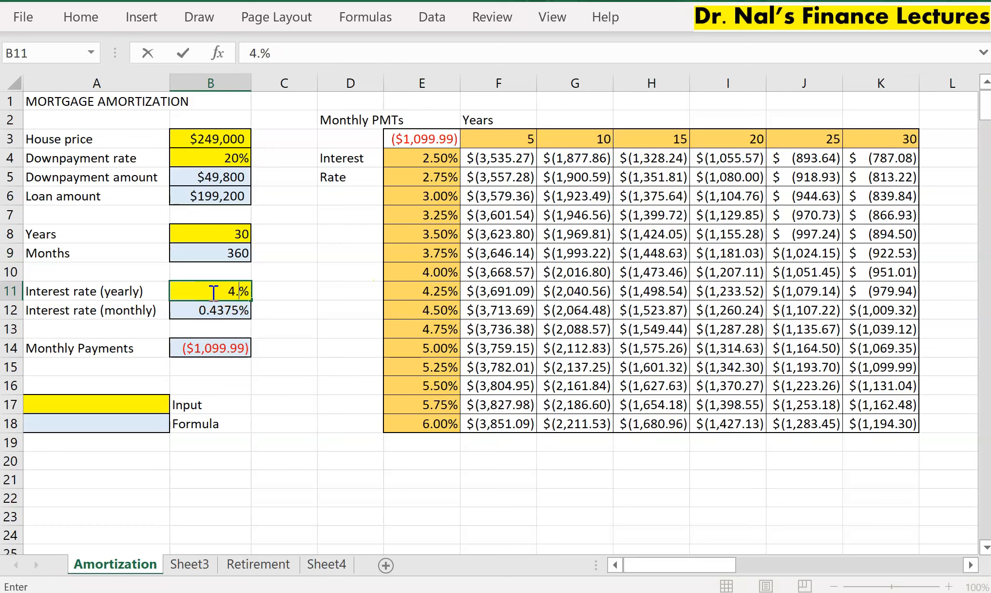
key(Return)
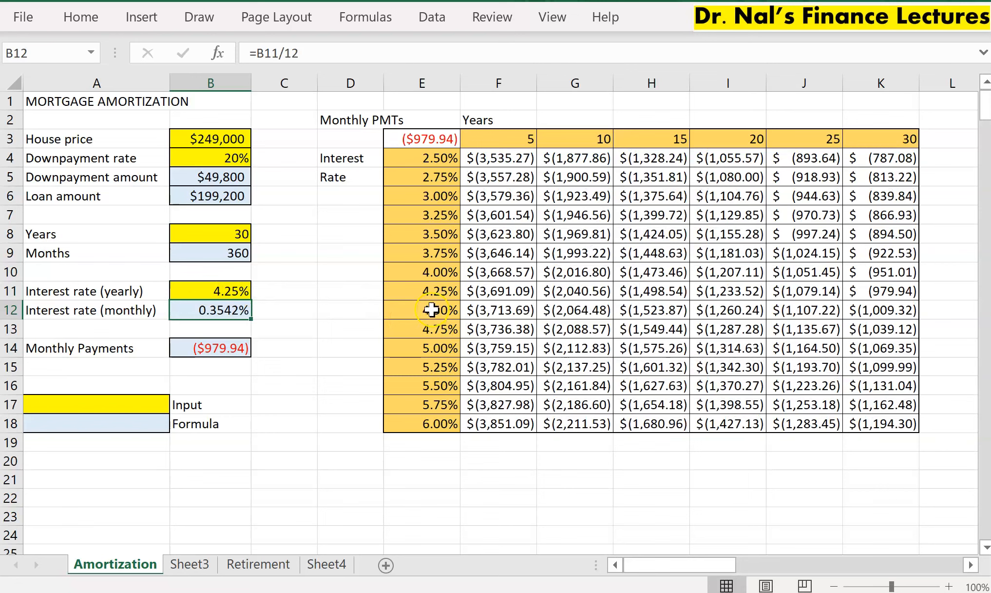
Set the loan term in B8 to 20 years
click(437, 293)
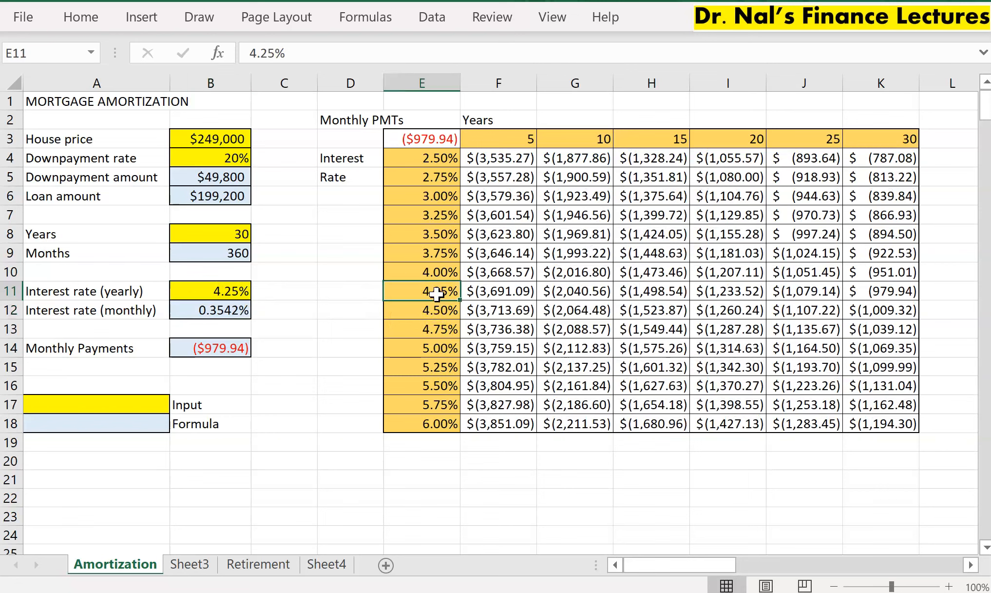
click(751, 141)
click(217, 235)
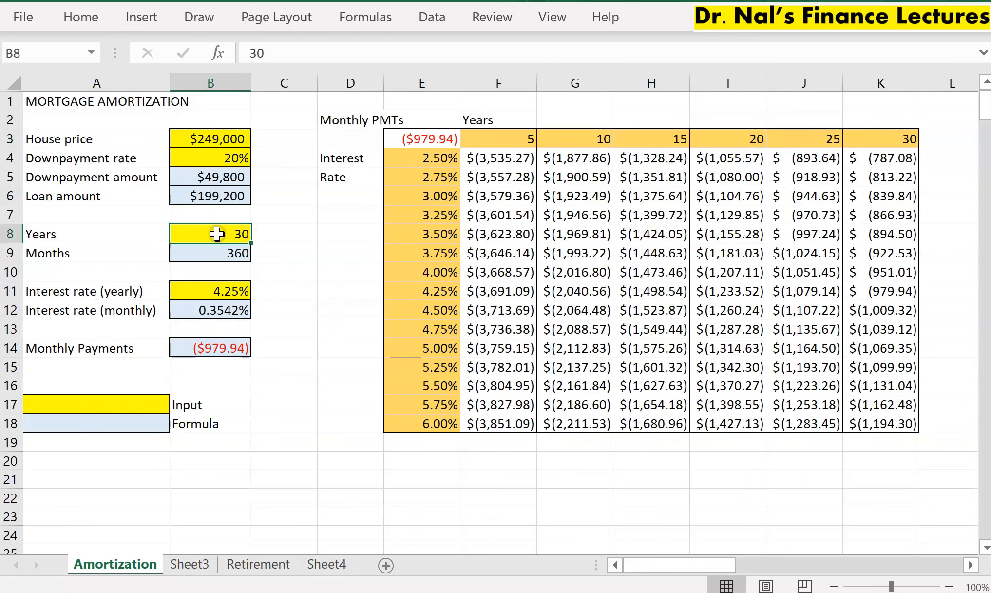
text(20)
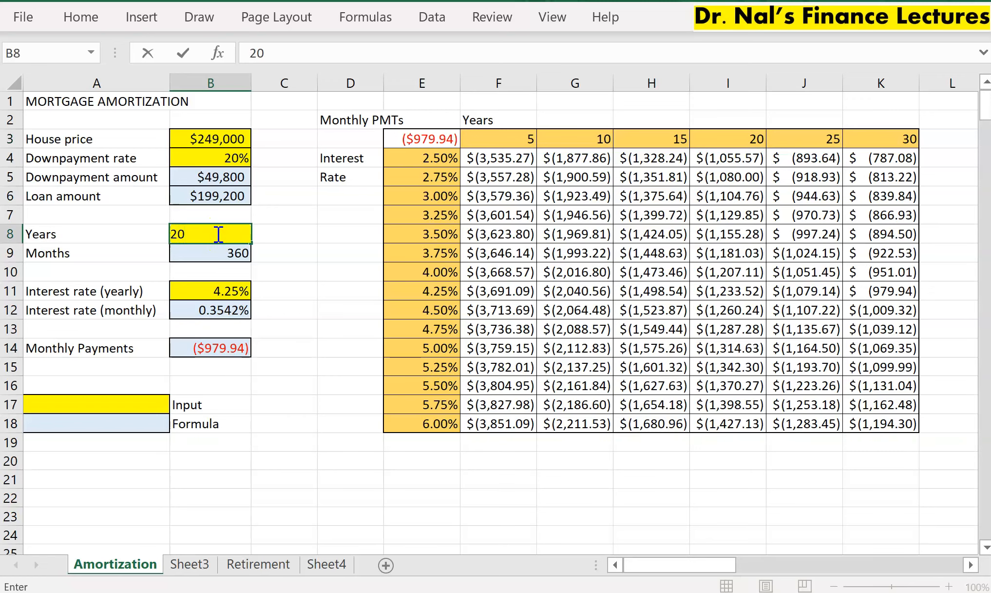
key(Return)
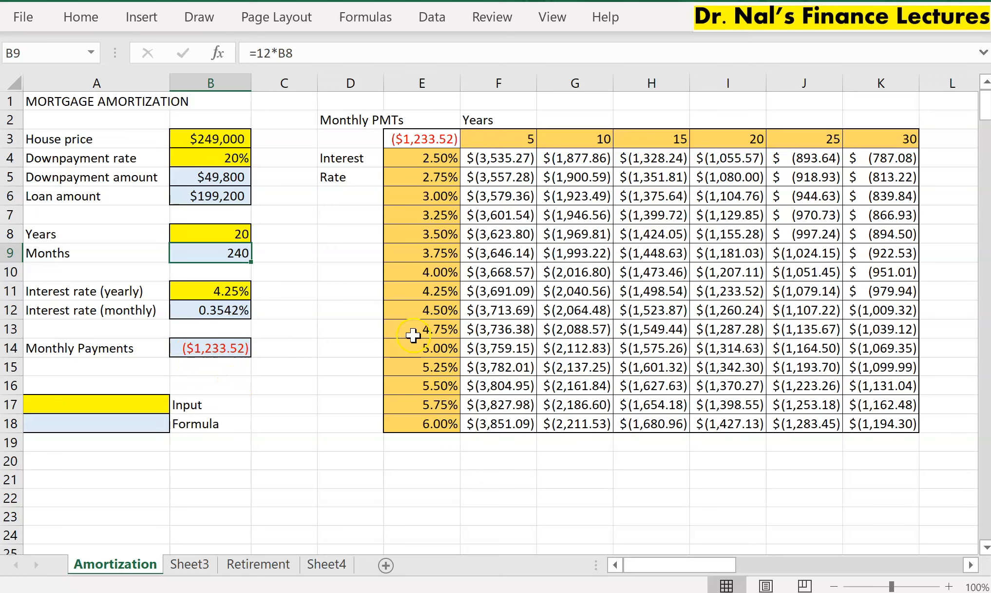
Look along the 4.25% row of the data table to the payment for the 20-year term
click(492, 291)
key(Right)
key(Right)
key(Right)
key(Right)
key(Left)
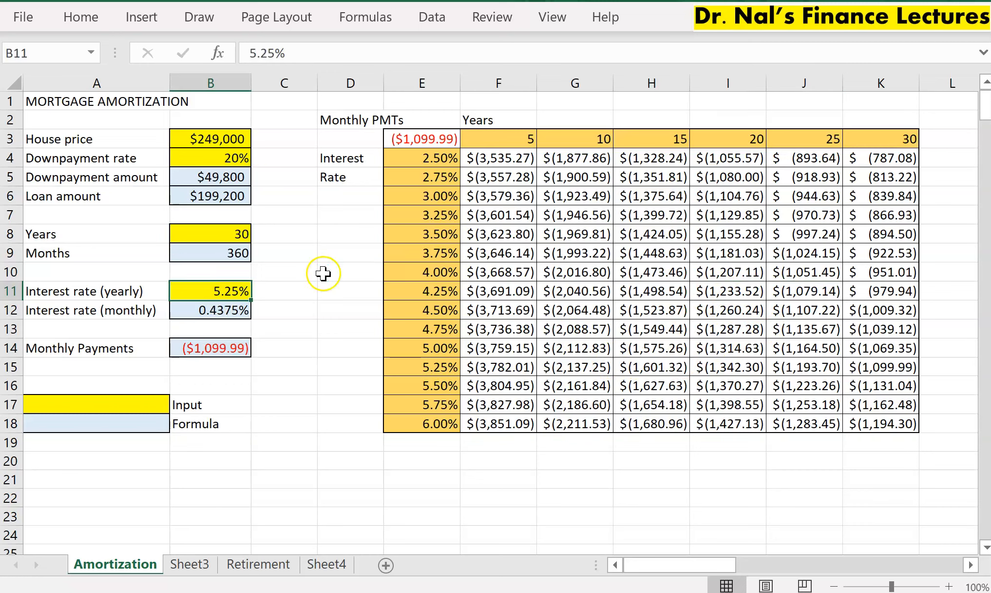
Compare the years and yearly rate inputs in B8 and B11 with the matching data table payment in K15
click(224, 233)
click(204, 294)
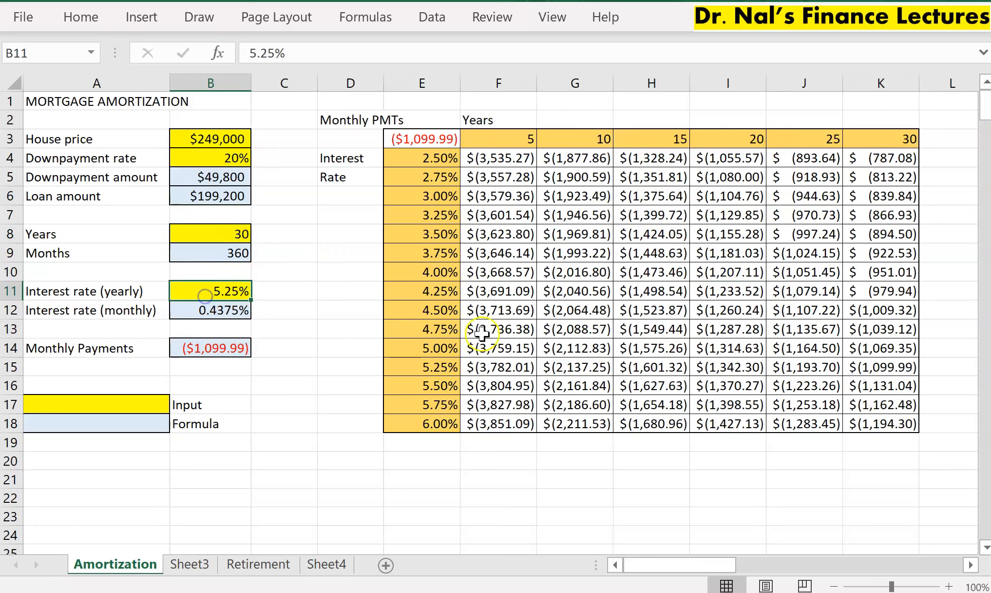
click(884, 365)
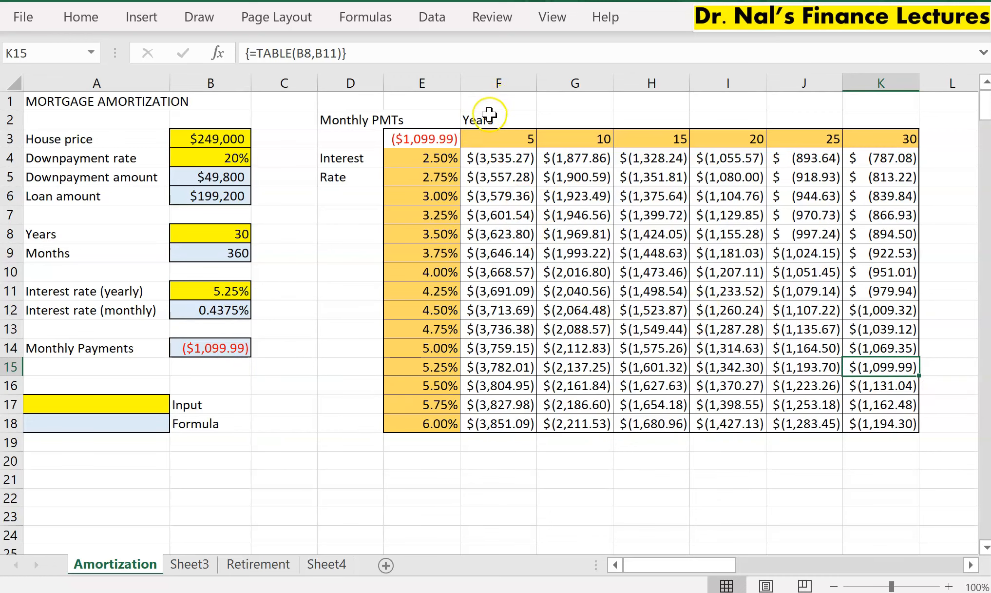
click(489, 115)
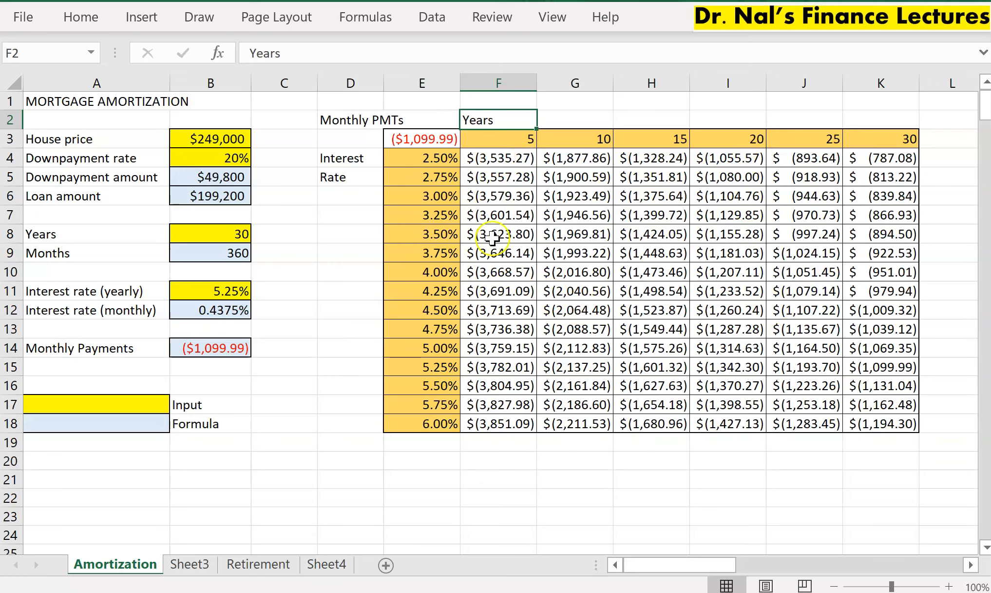
Clear the data table payments in F4:K18 and the linked formula in corner cell E3
drag(504, 159, 865, 423)
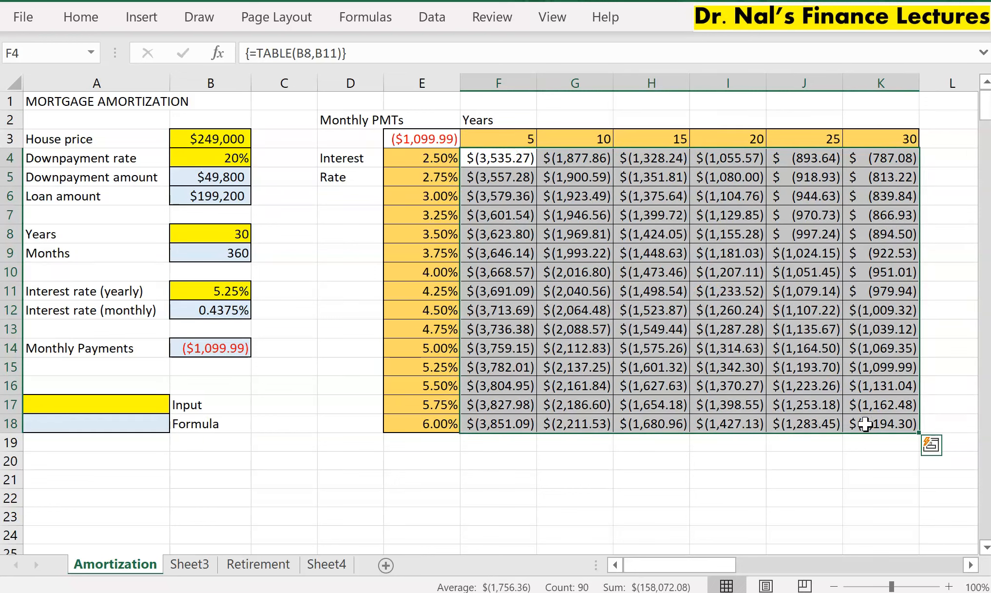
key(Delete)
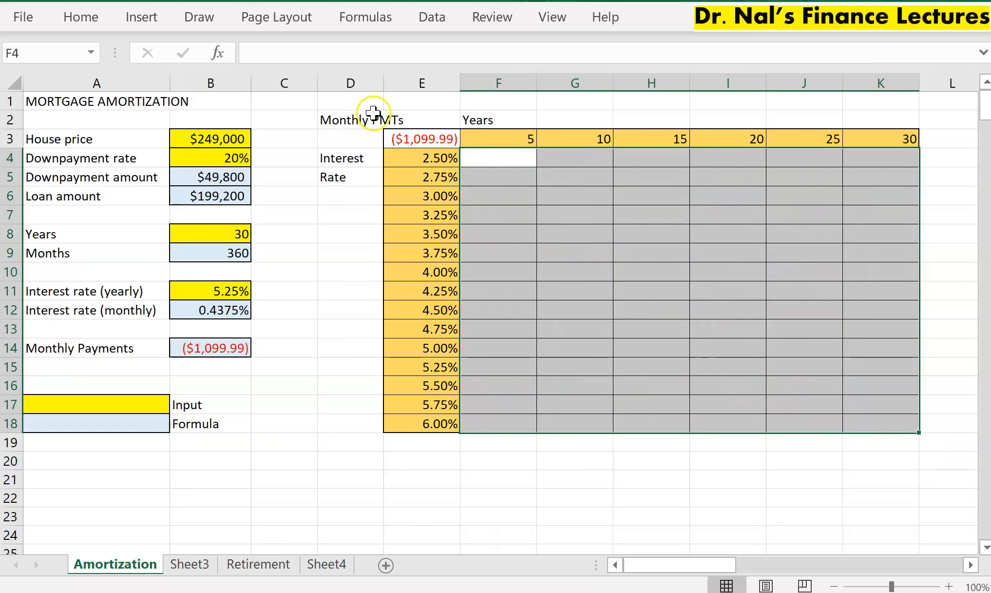
click(424, 138)
key(Delete)
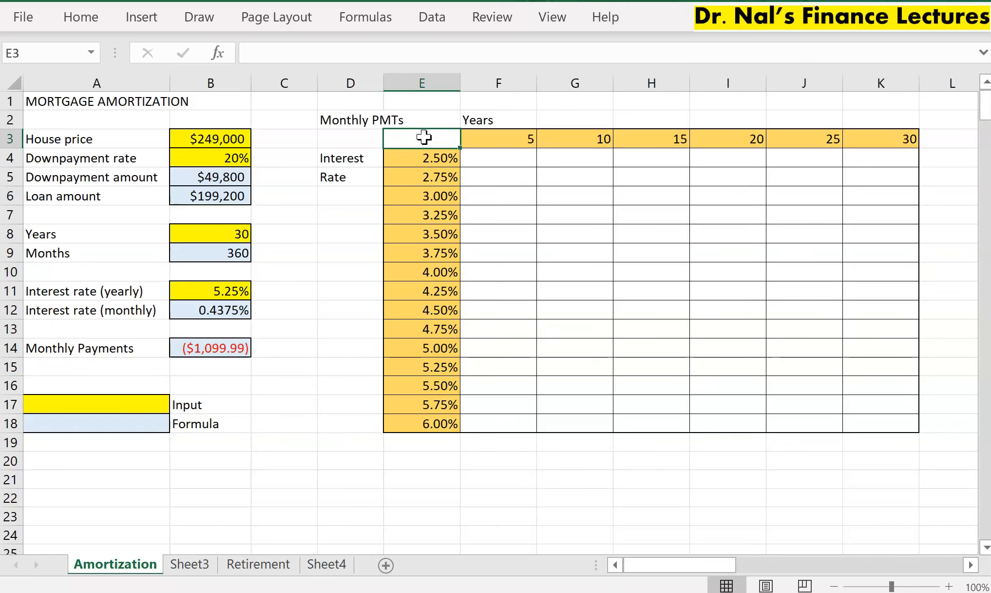
Enter the payment formula =PMT(E4,F3,$B$6,0) in F4, with the loan amount as an absolute reference
click(492, 163)
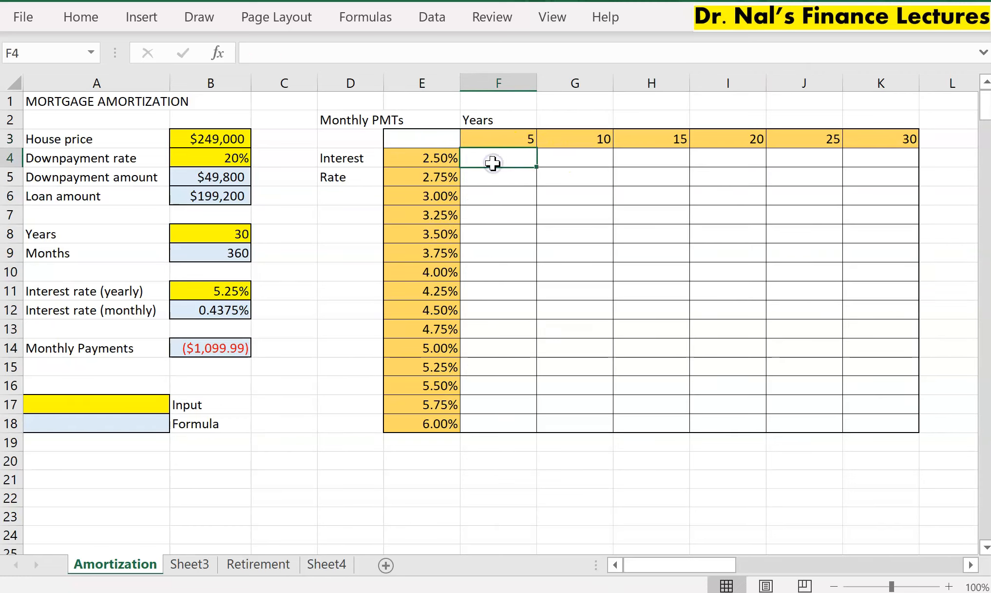
double_click(494, 163)
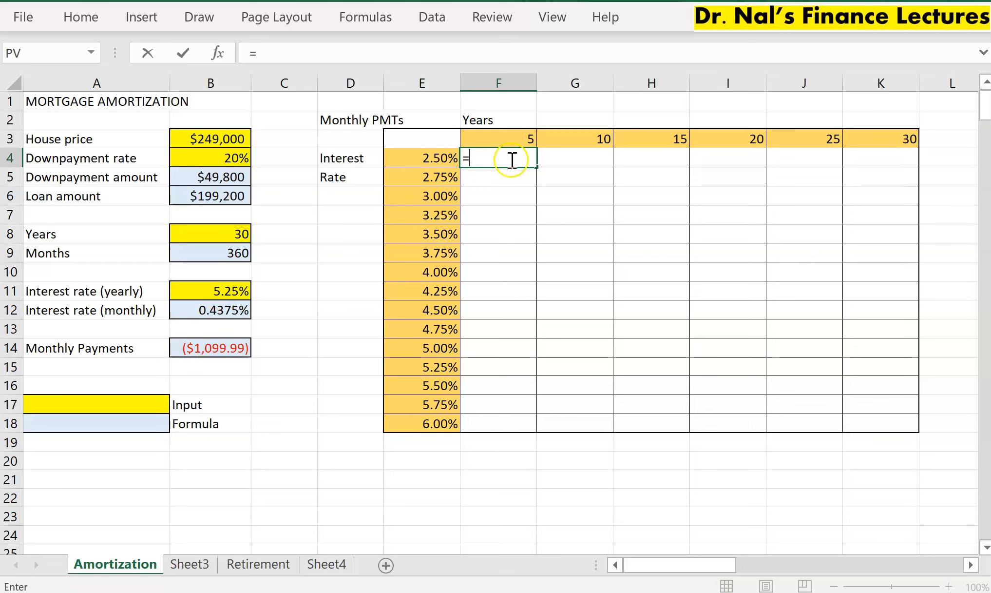
text(PMT()
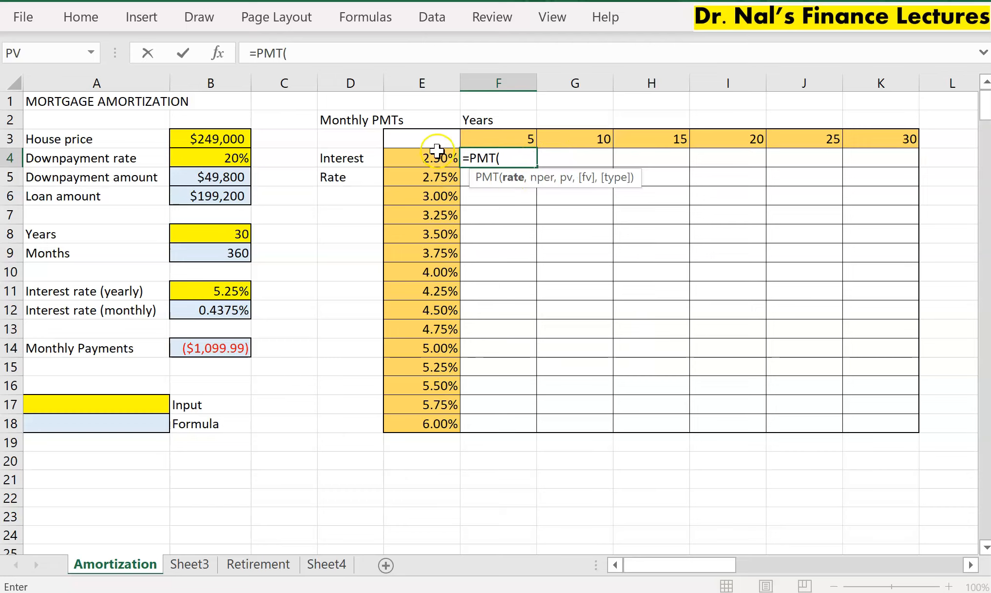
click(413, 158)
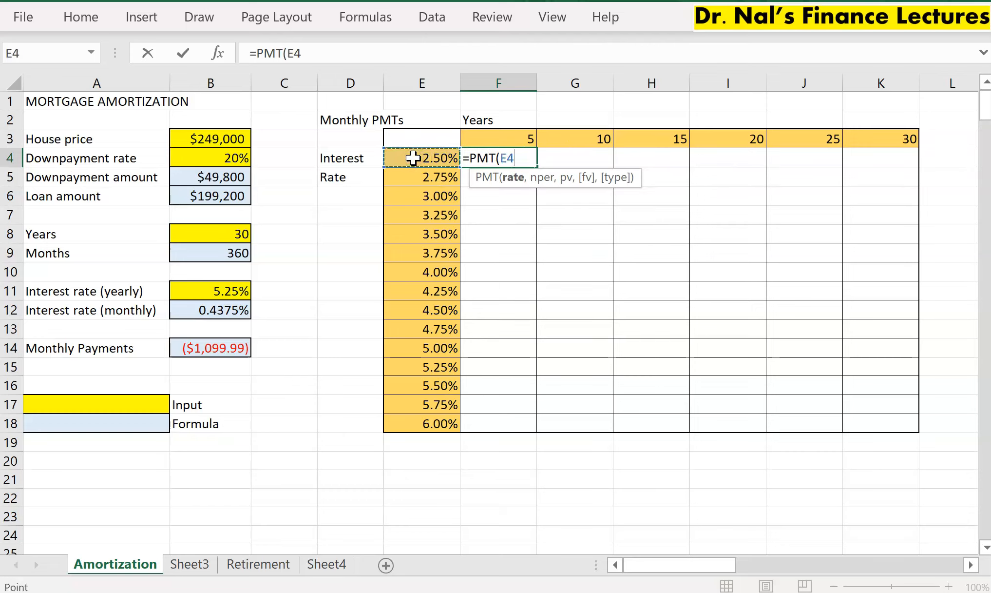
text(,)
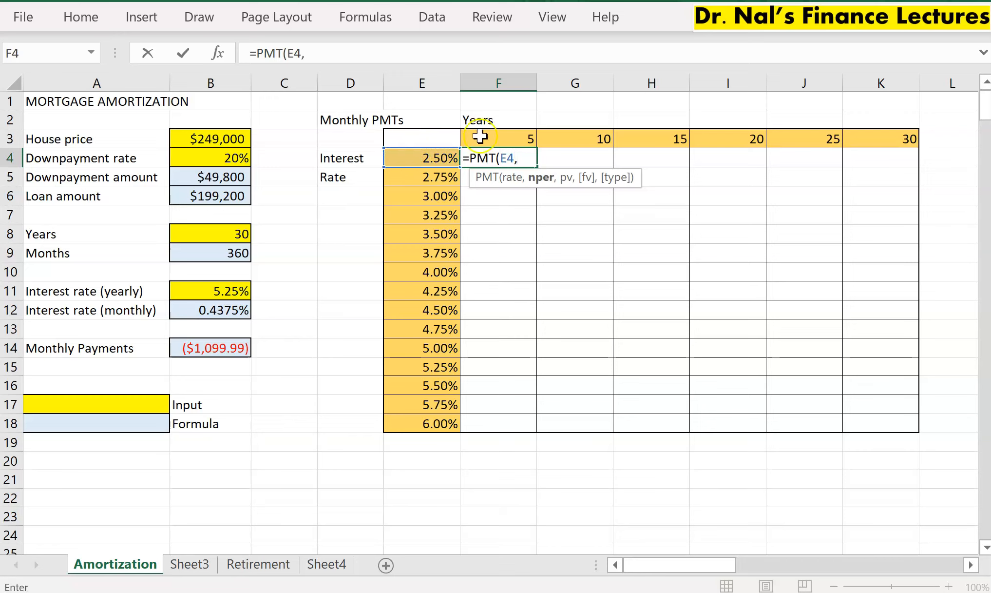
click(504, 138)
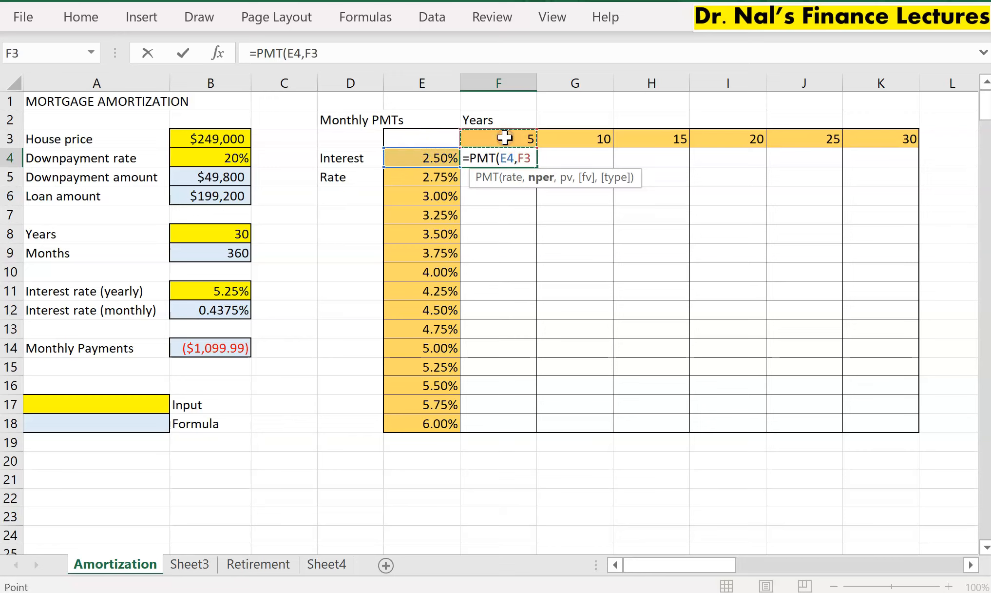
text(,)
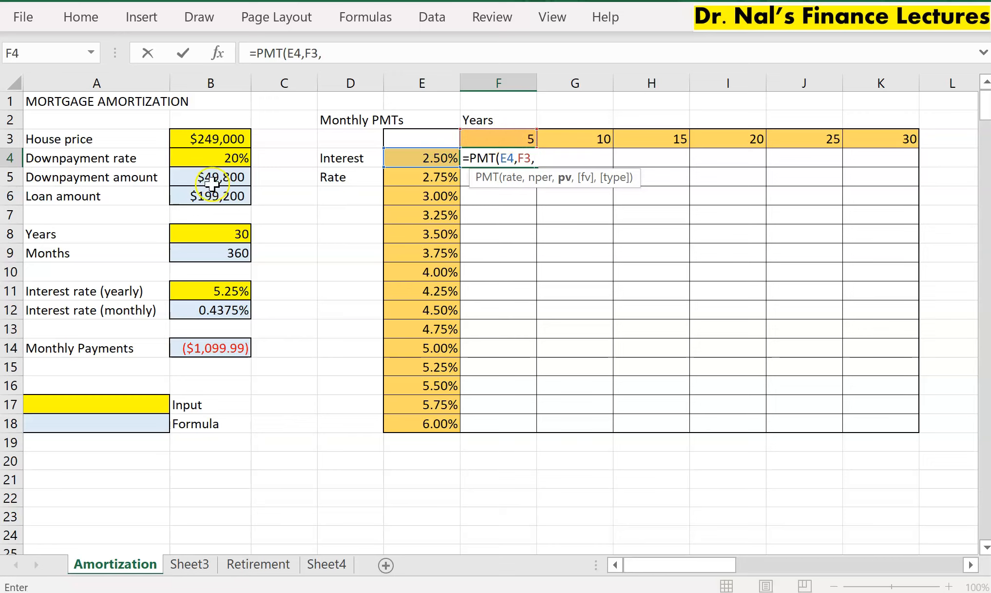
click(238, 197)
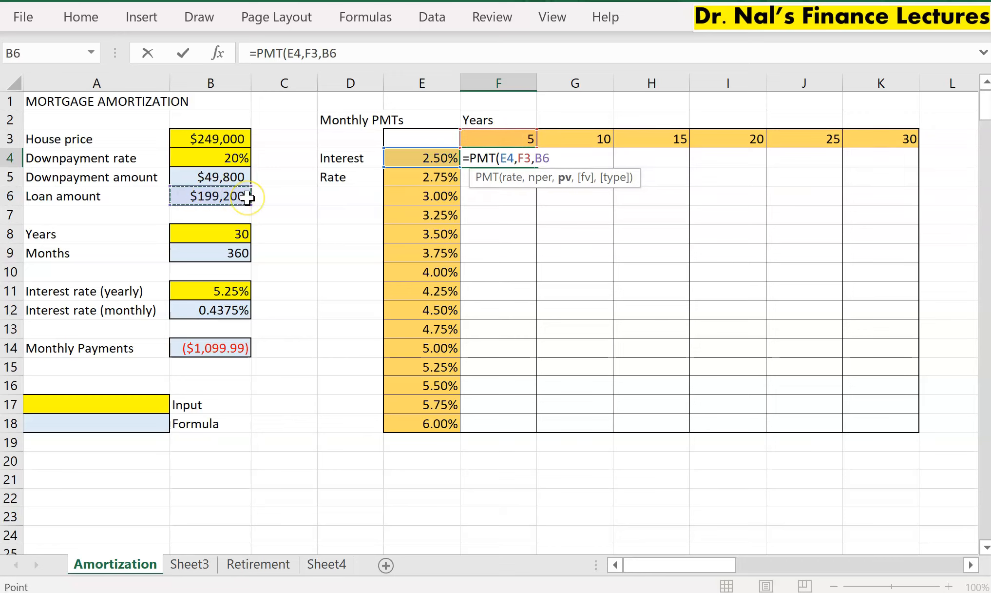
key(F4)
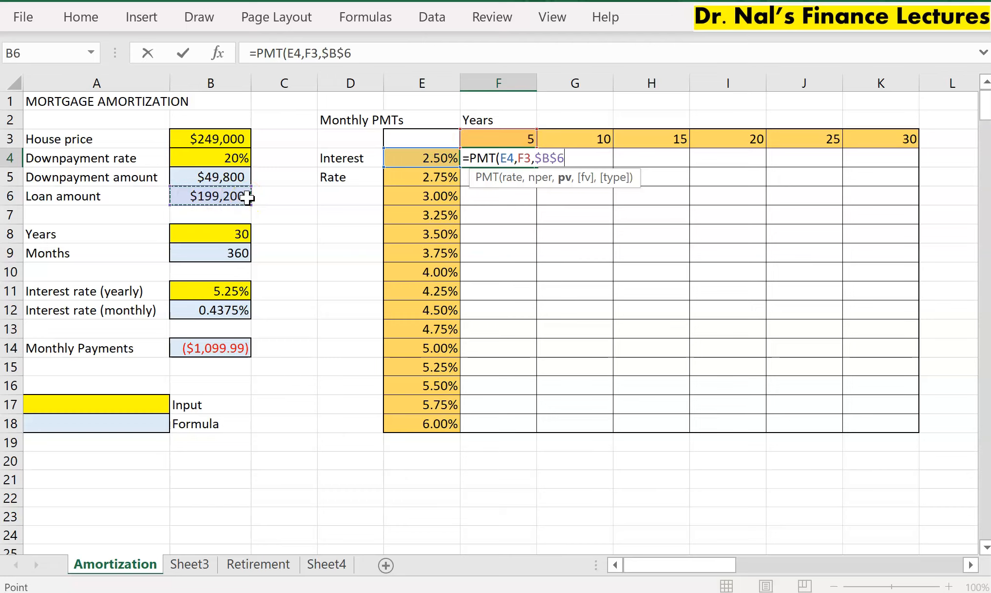
text(,)
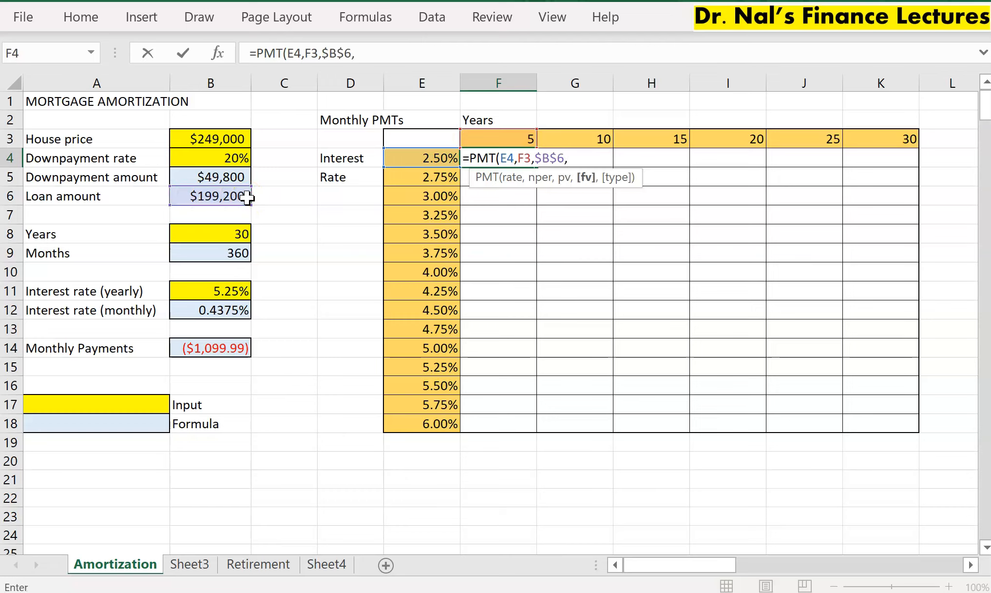
text(0))
key(Return)
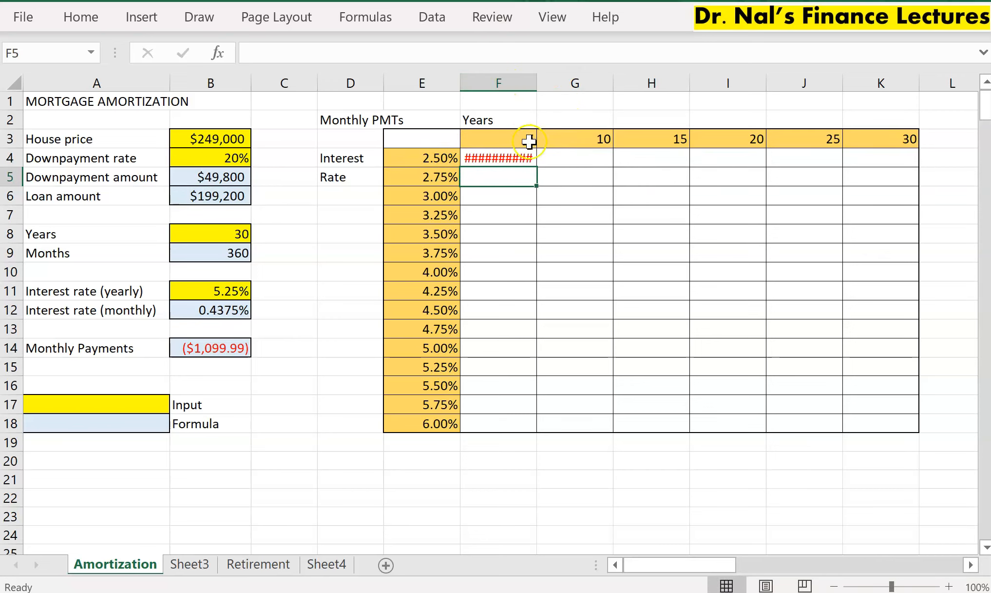
Widen columns F through K equally so the payment amounts fit
drag(509, 82, 866, 99)
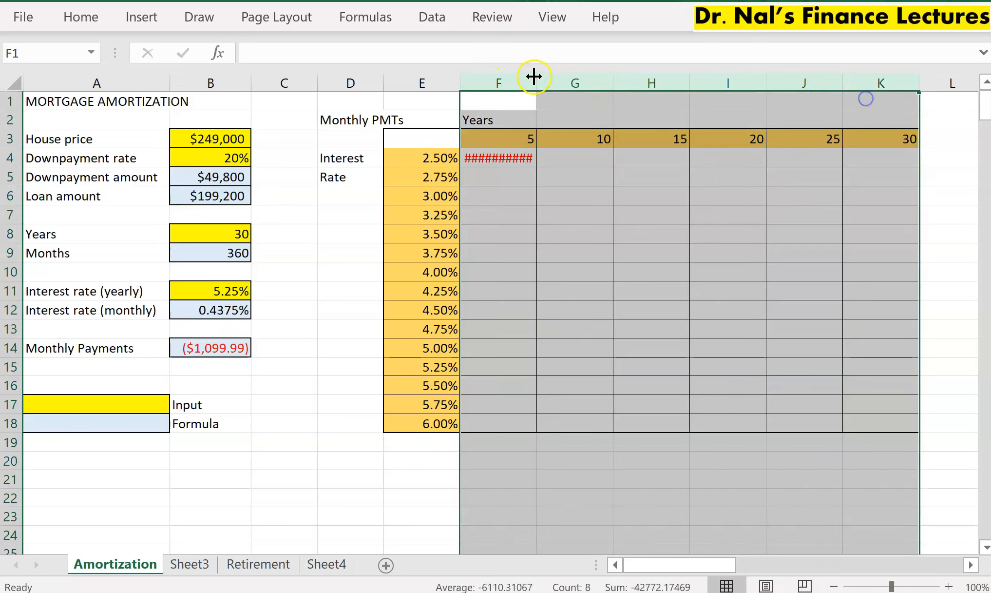
drag(538, 79, 547, 79)
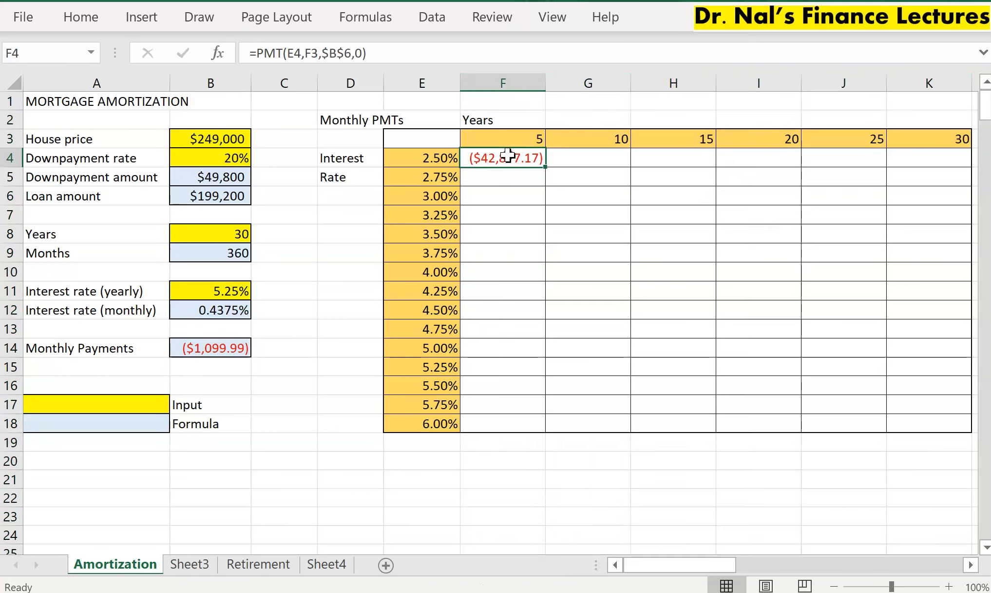
Divide the rate E4 by 12 in the PMT formula in F4 to make it a monthly rate
click(509, 159)
click(305, 54)
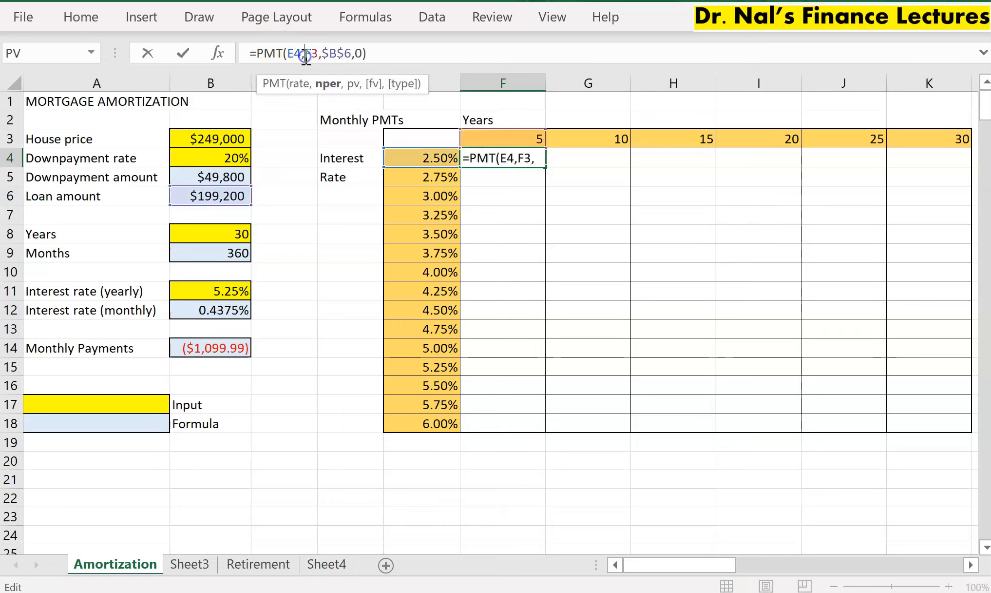
click(490, 158)
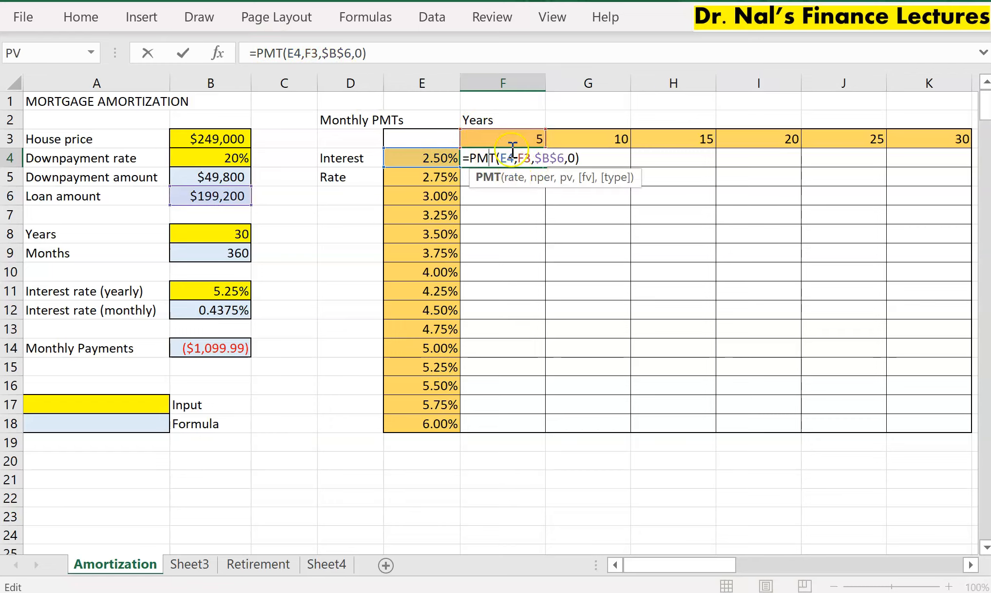
text(/12)
key(Return)
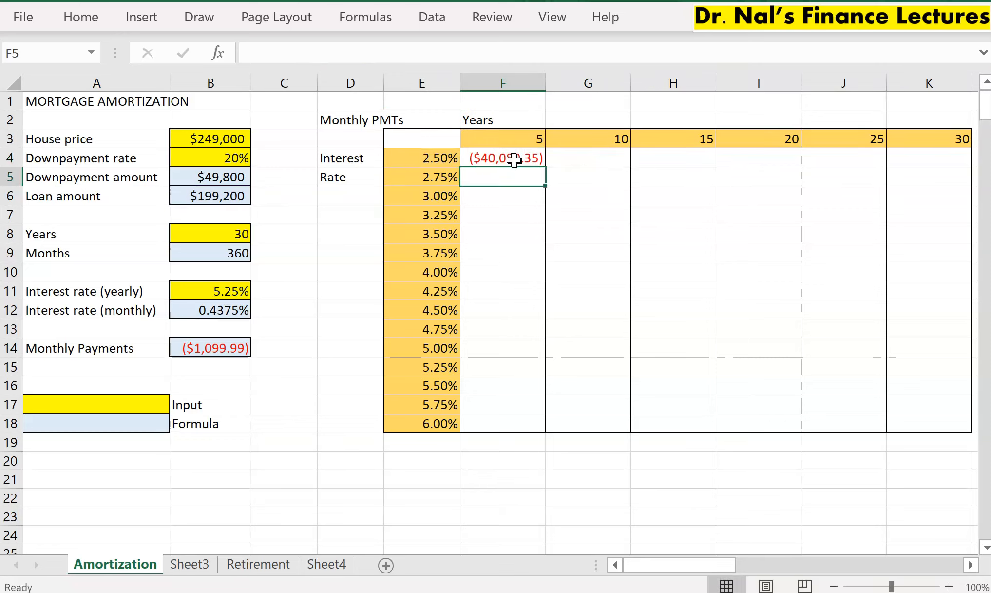
Multiply the years F3 by 12 in the F4 formula so it reads =PMT(E4/12,F3*12,$B$6,0)
click(498, 159)
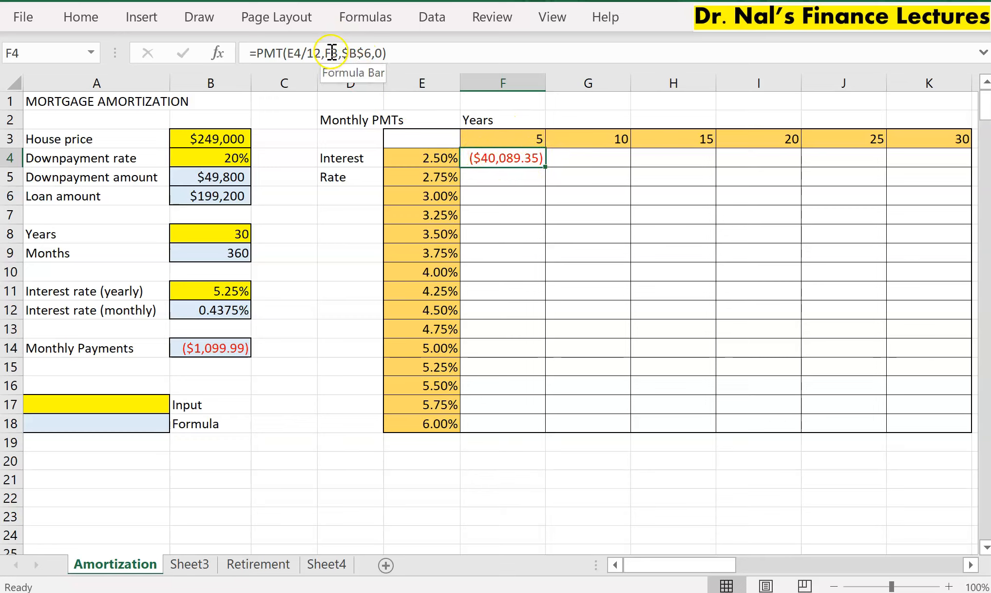
double_click(499, 158)
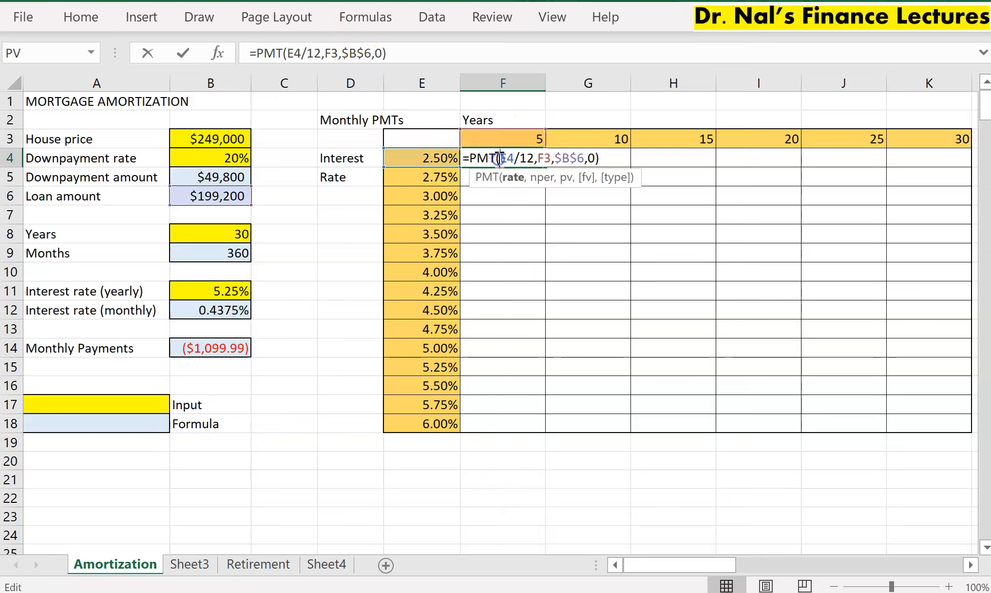
click(542, 157)
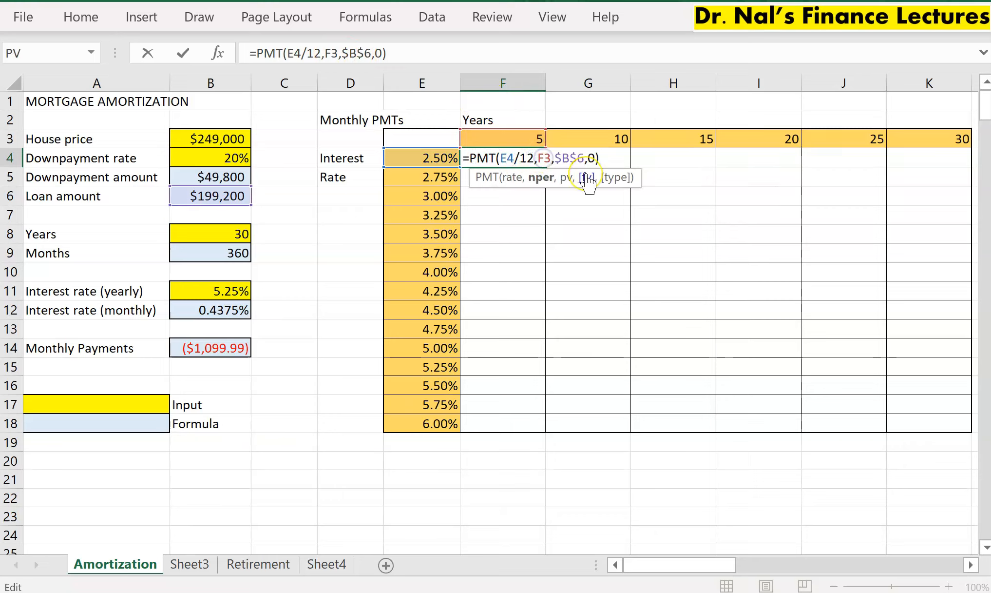
text(*12)
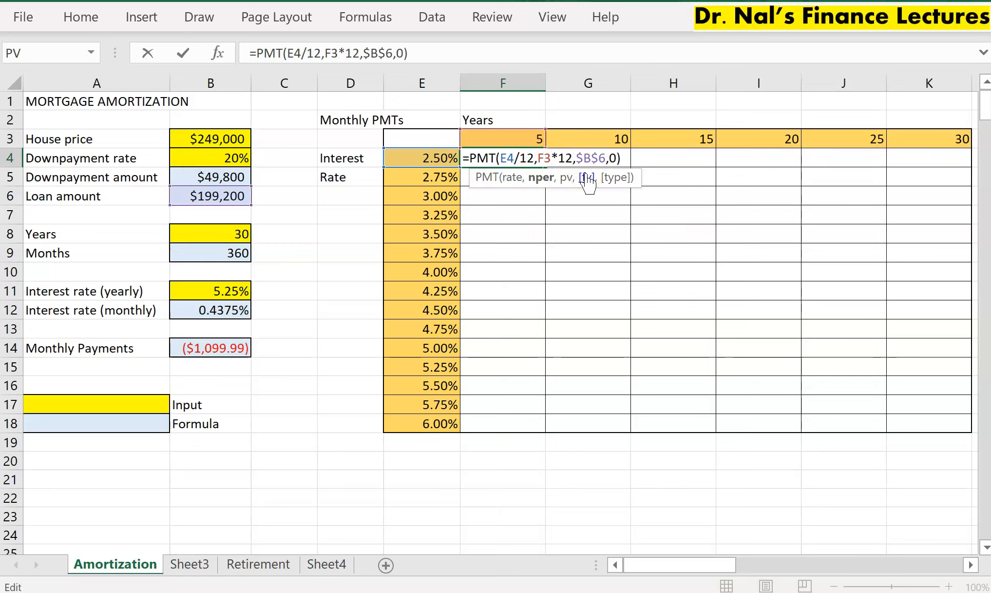
key(Return)
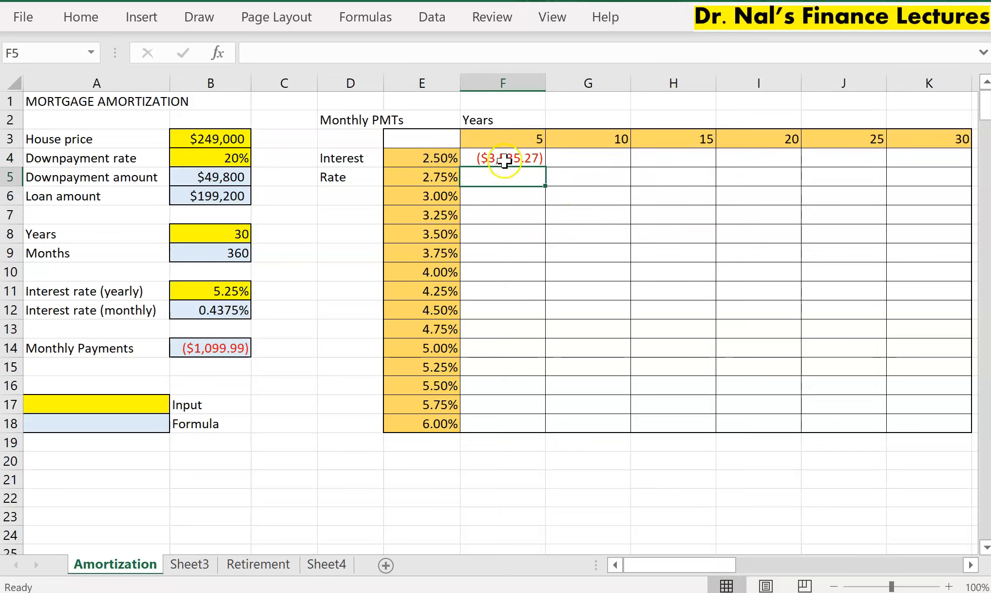
Try to fill the F4 payment formula with relative references down through F18
click(504, 160)
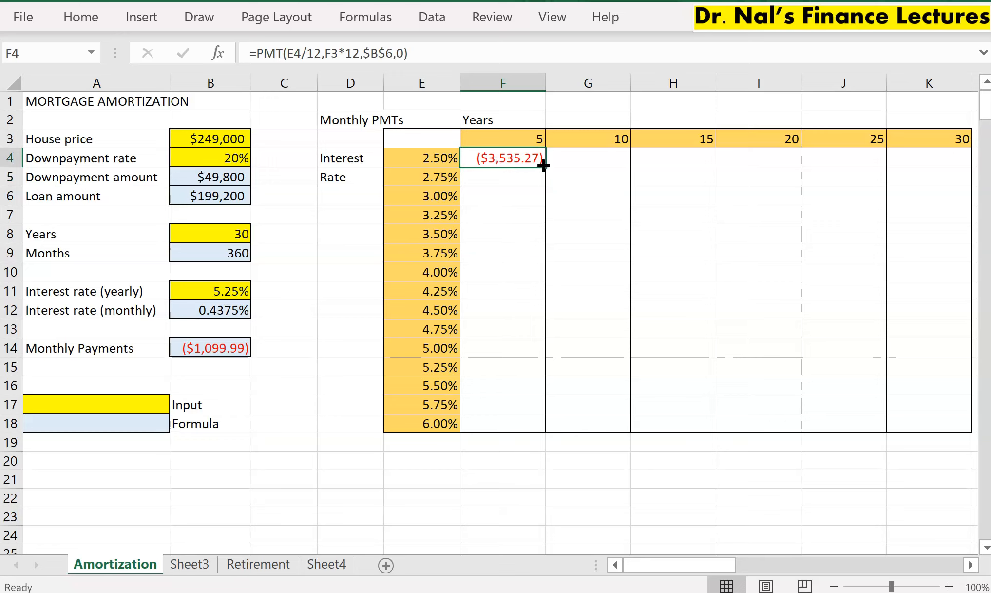
drag(545, 167, 542, 431)
Compare the copied formula in F5 with F4 to check which cells its rate and years arguments reference
click(507, 159)
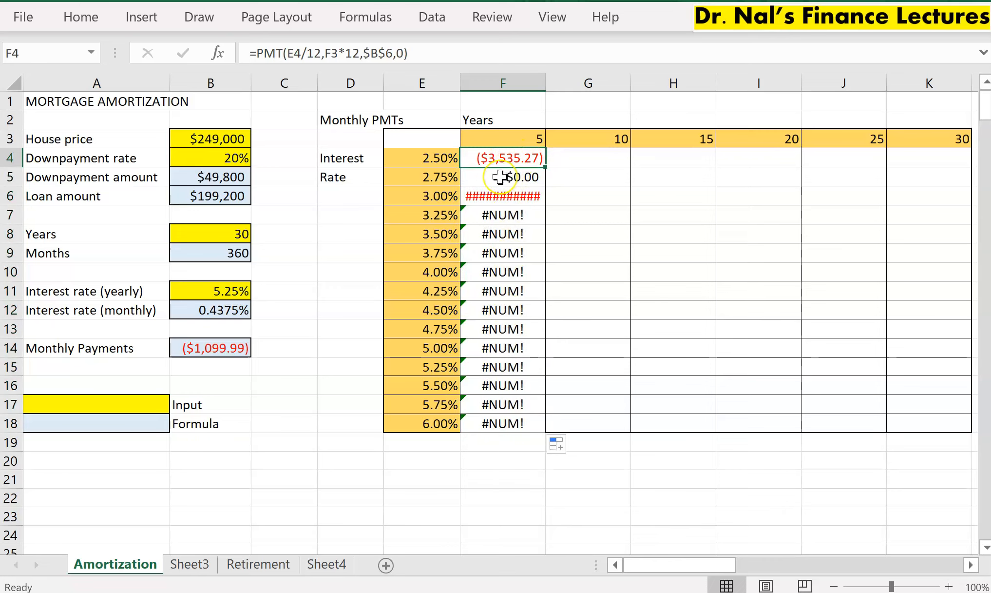
click(500, 177)
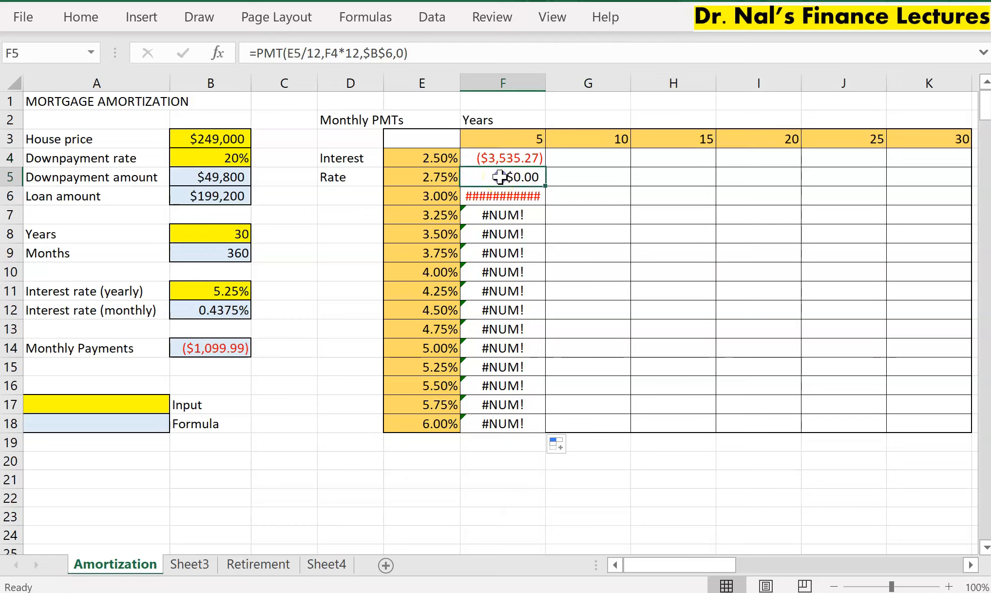
key(XF86MonBrightnessDown)
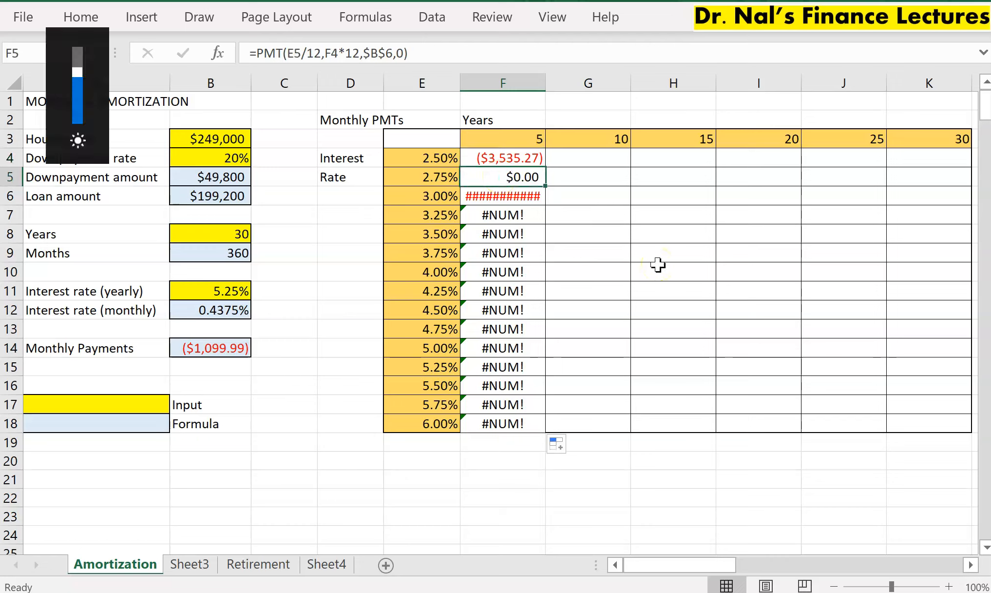
key(F2)
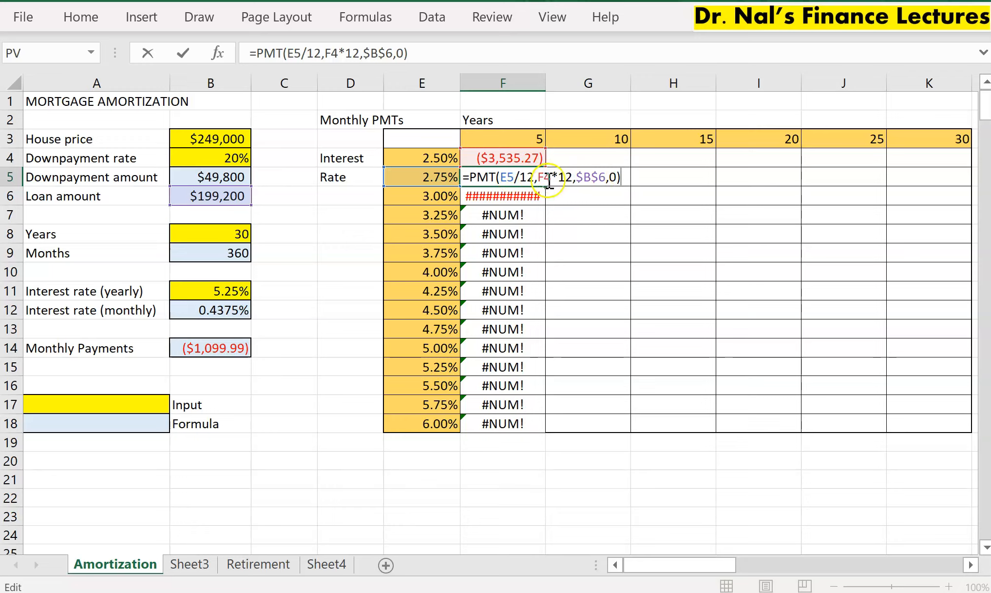
click(547, 177)
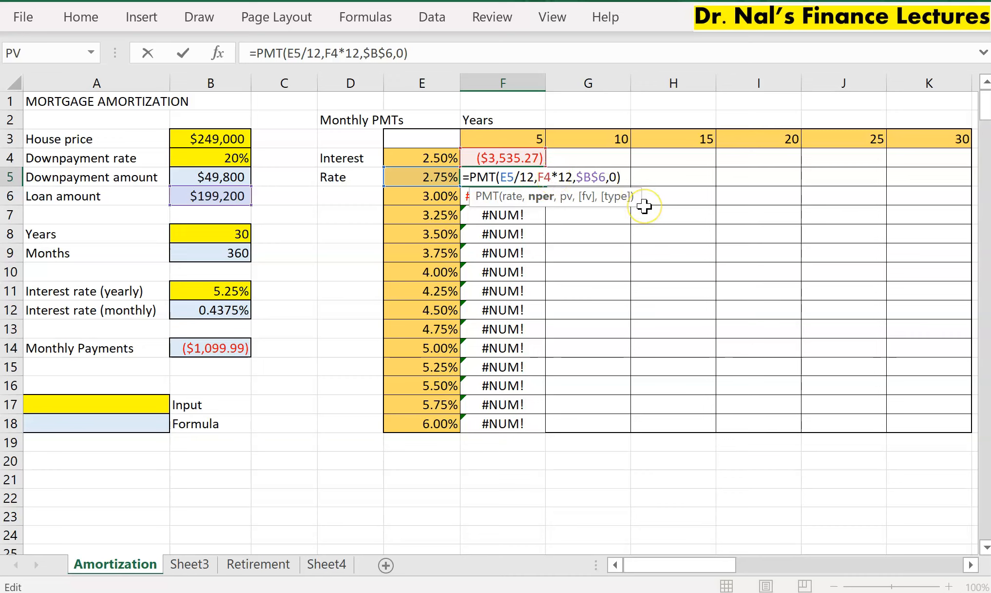
key(ctrl+Return)
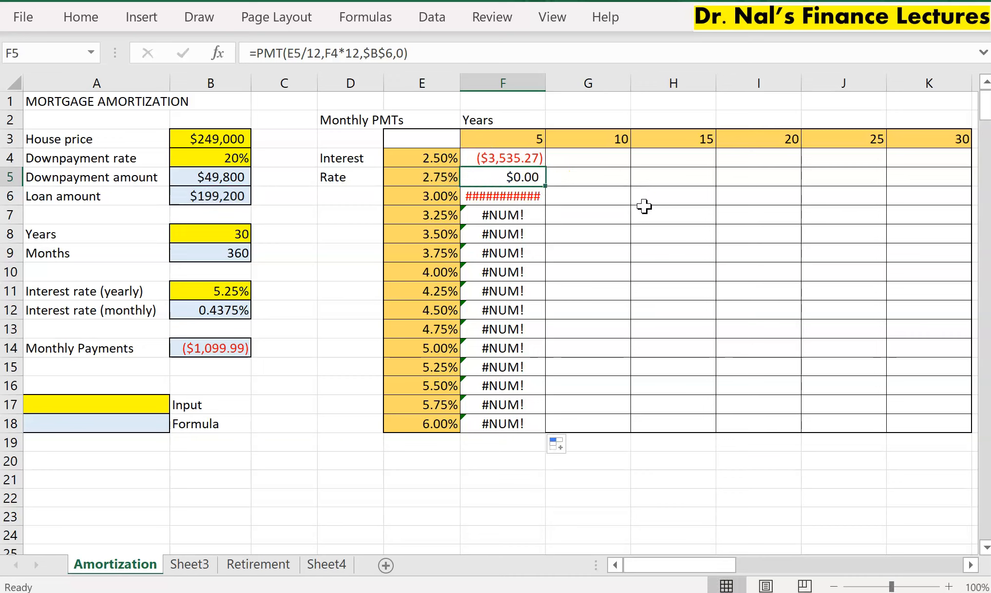
Clear the copied payment formulas in F5:F18
key(ctrl+shift+Down)
key(Delete)
Lock column E for the rate and row 3 for the years in F4, giving =PMT($E4/12,F$3*12,$B$6,0)
key(Up)
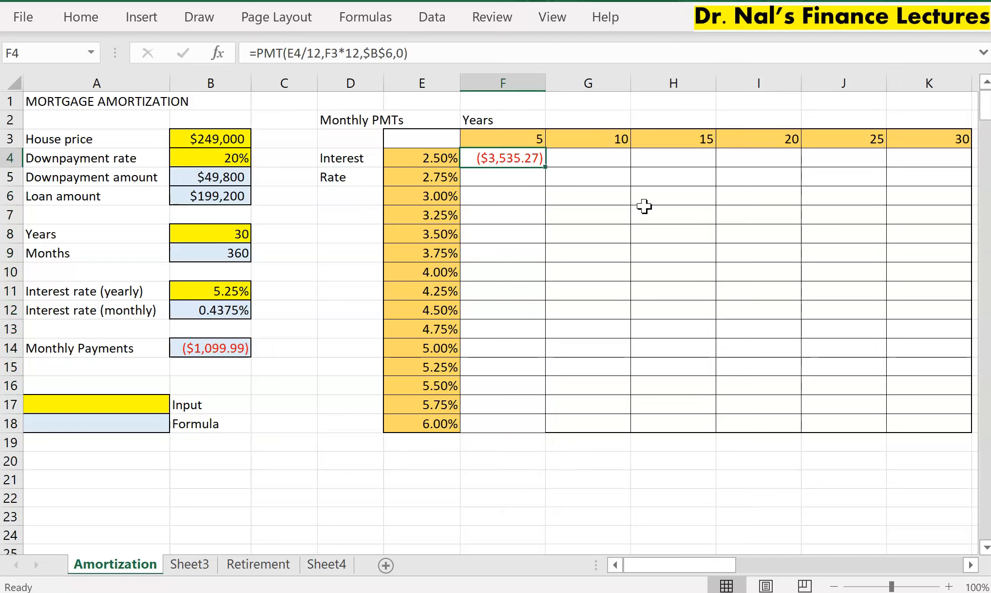
key(F2)
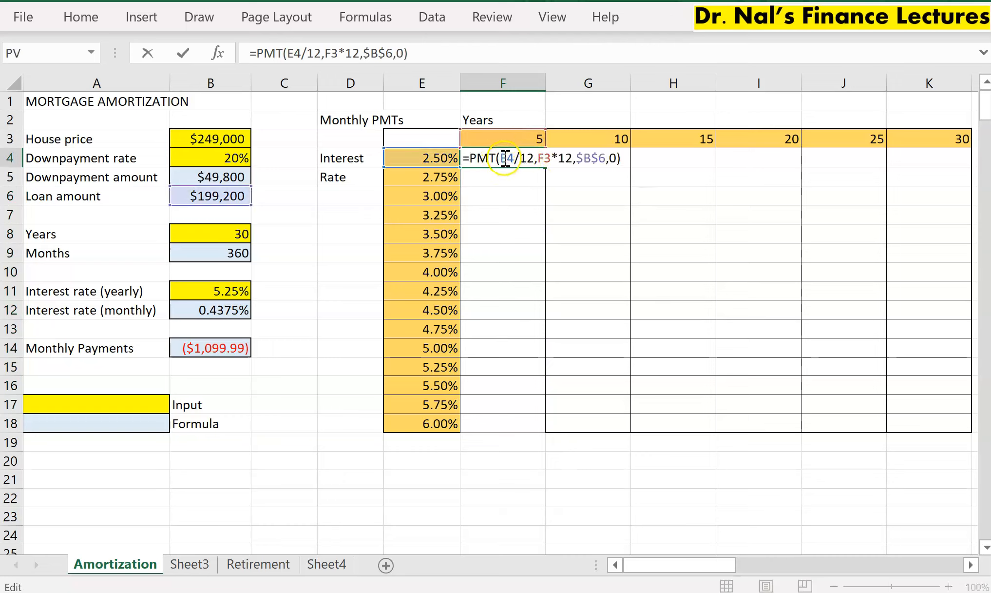
click(506, 158)
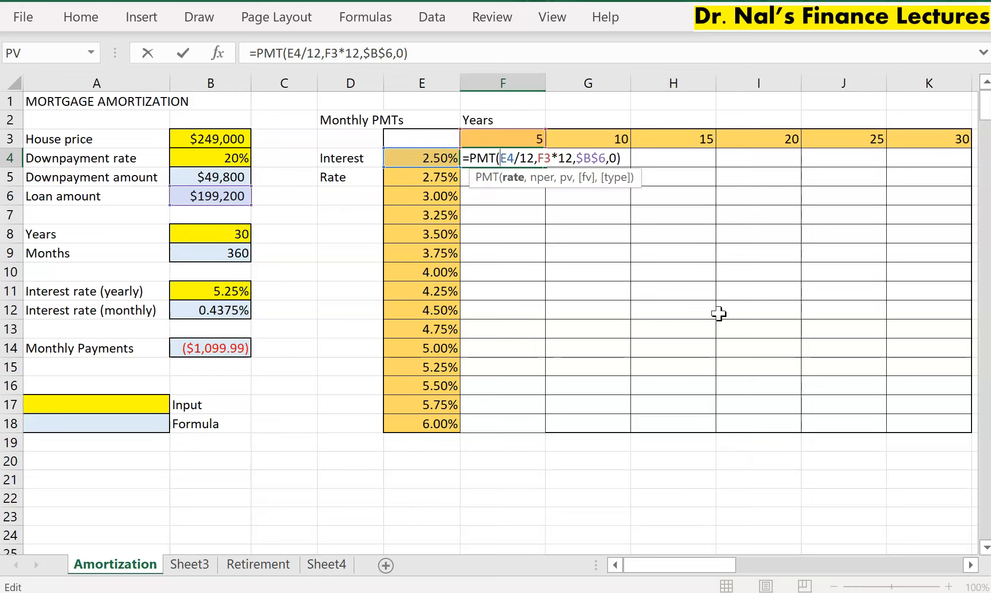
text($)
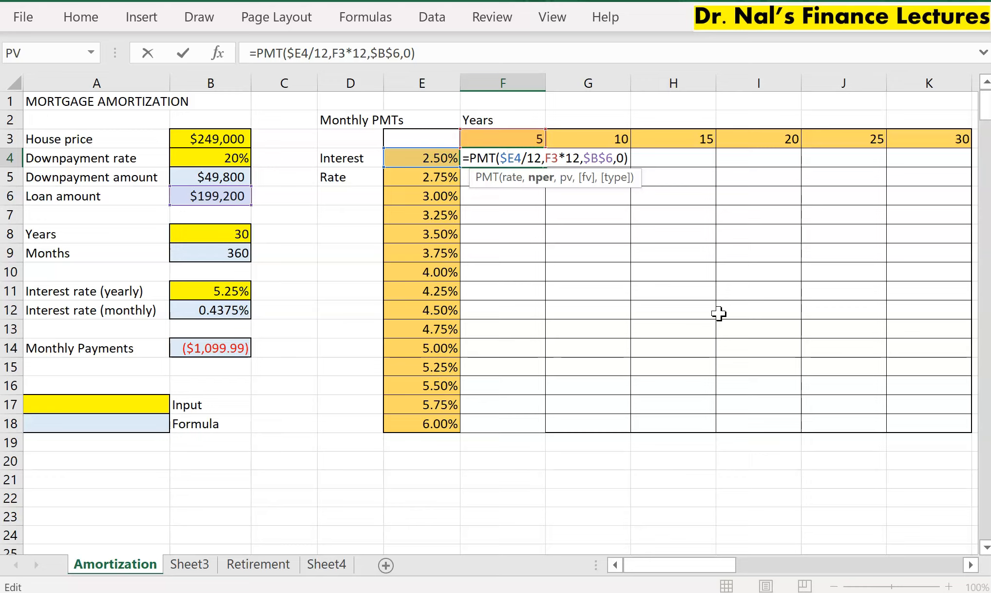
text($)
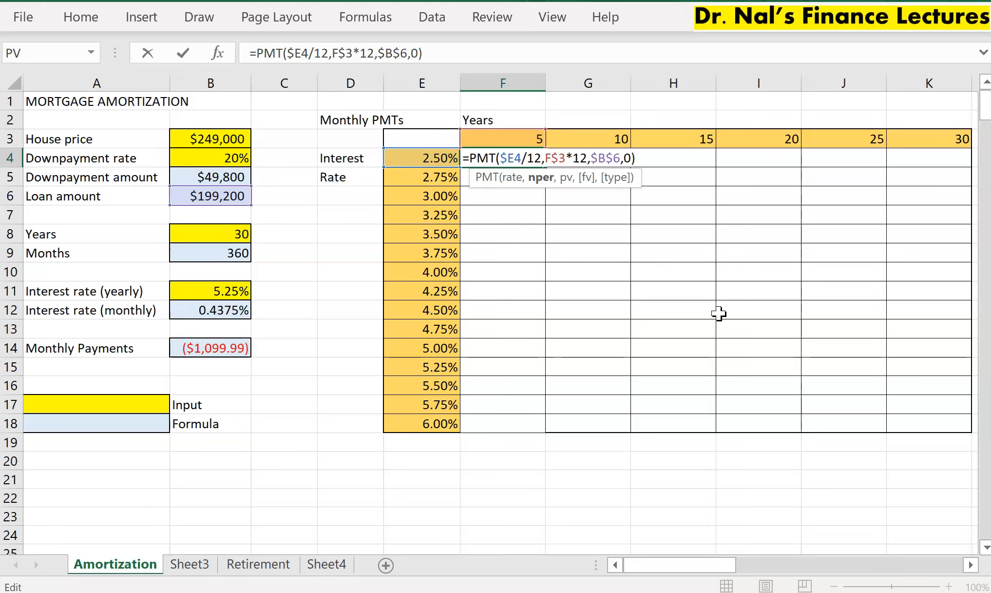
key(Return)
Fill the mixed-reference payment formula from F4 down through F18
key(Up)
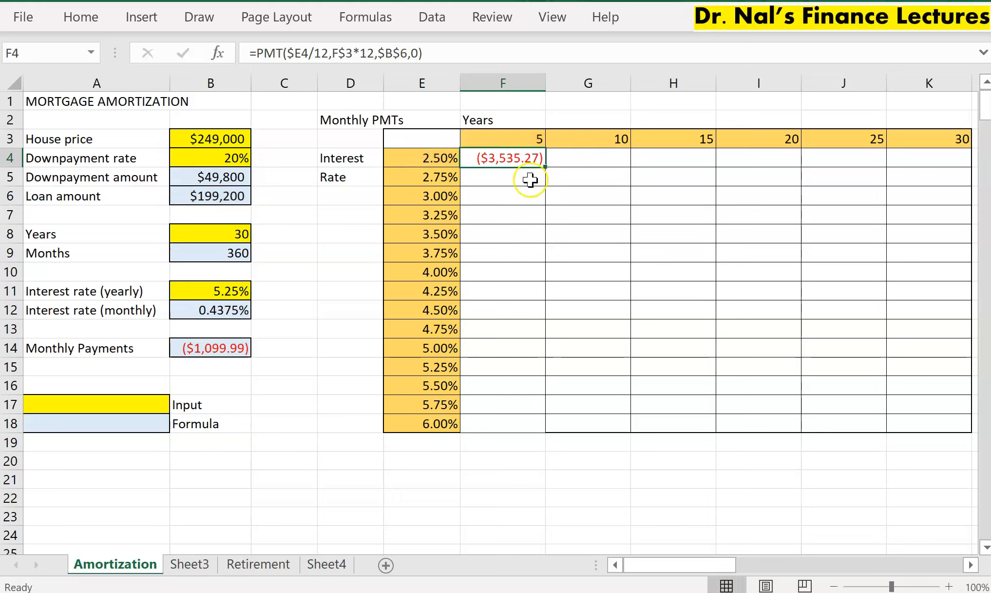
drag(545, 168, 545, 426)
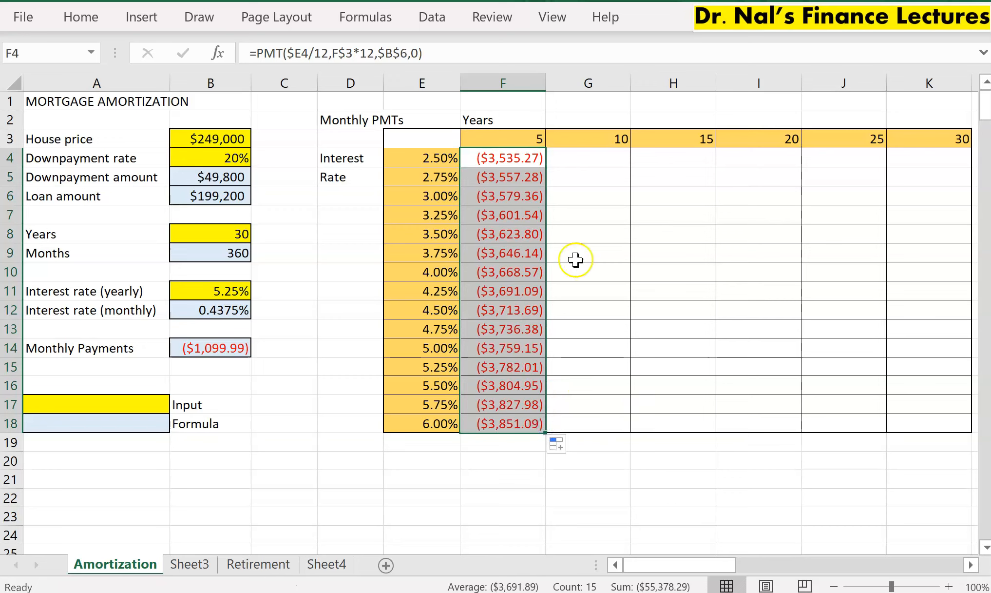
Compare the payment formulas in F4 and F5 to check their locked rate, years and loan amount references
click(516, 156)
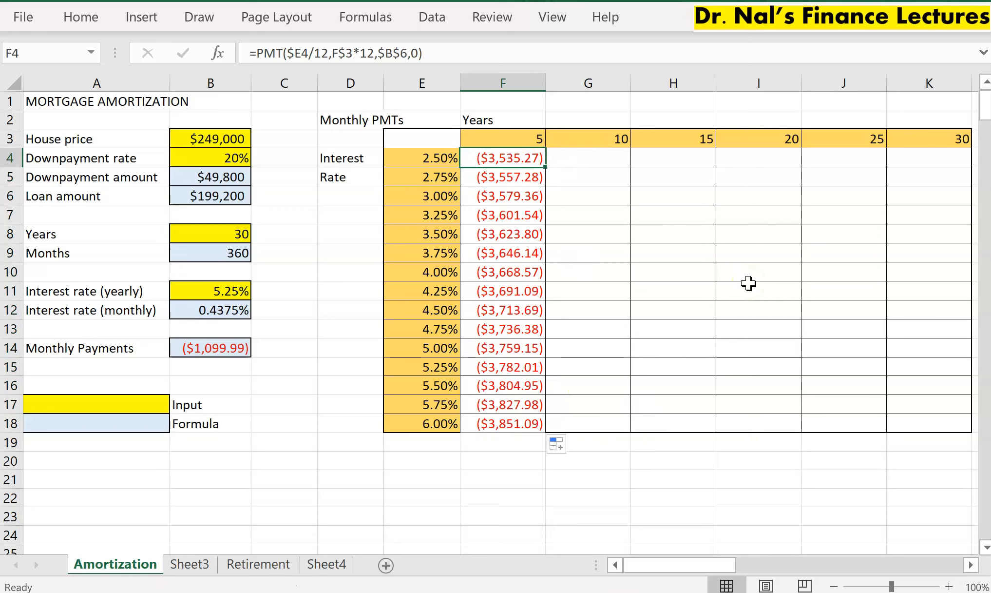
key(Down)
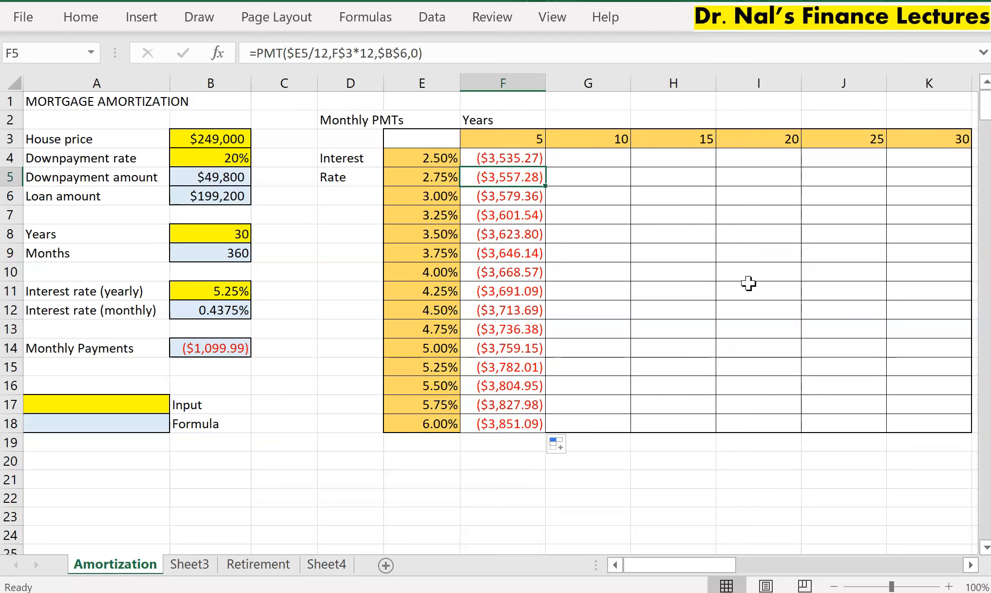
key(F2)
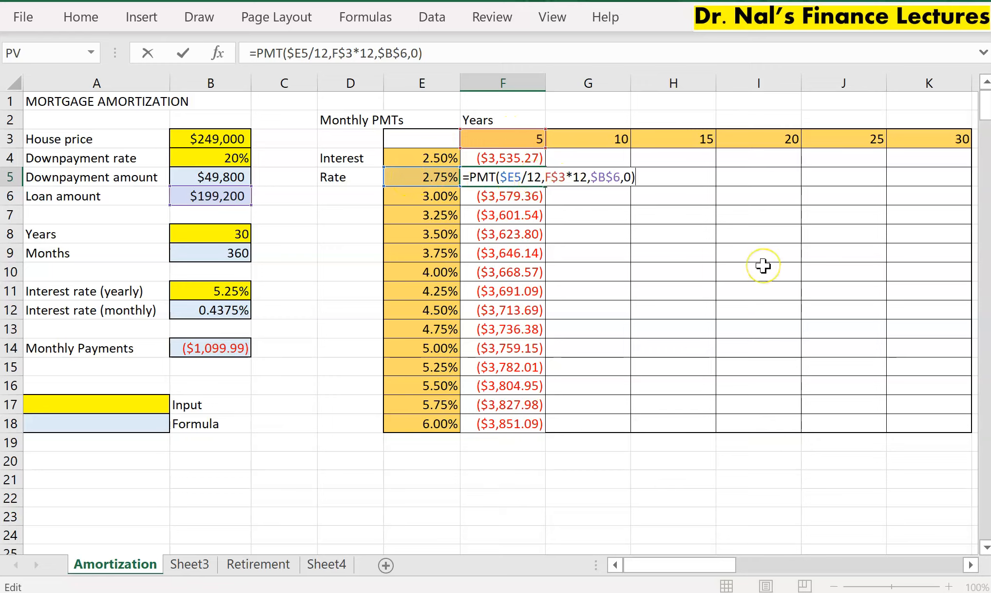
key(ctrl+Return)
Fill the payment formulas in F4:F18 across through column K and check the 5.25%, 30-year payment in K15
drag(512, 158, 972, 427)
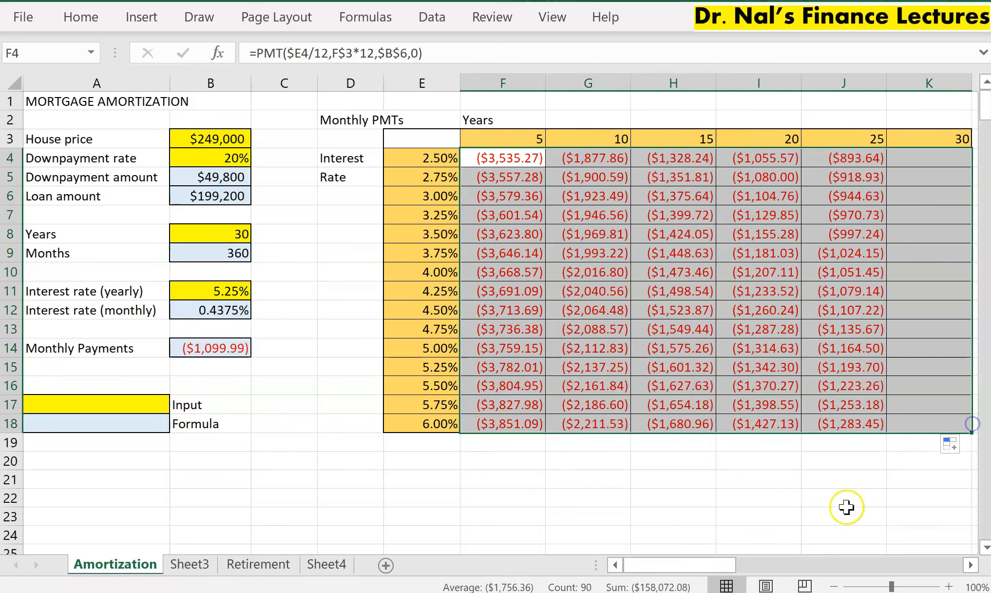
click(929, 366)
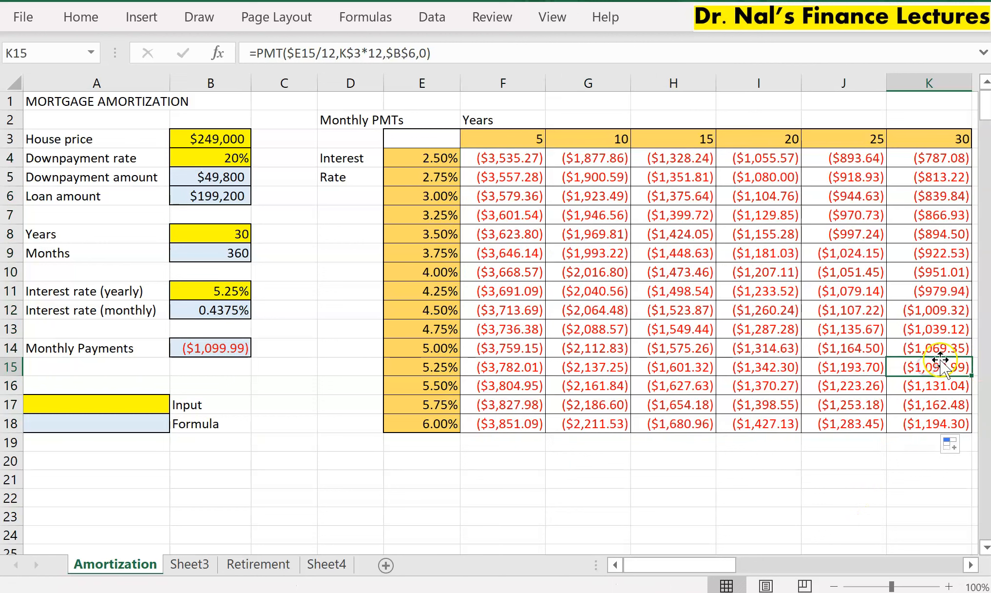
Set the loan years in B8 to 20 and compare the monthly payment with the table's 5.25%, 20-year cell
click(205, 234)
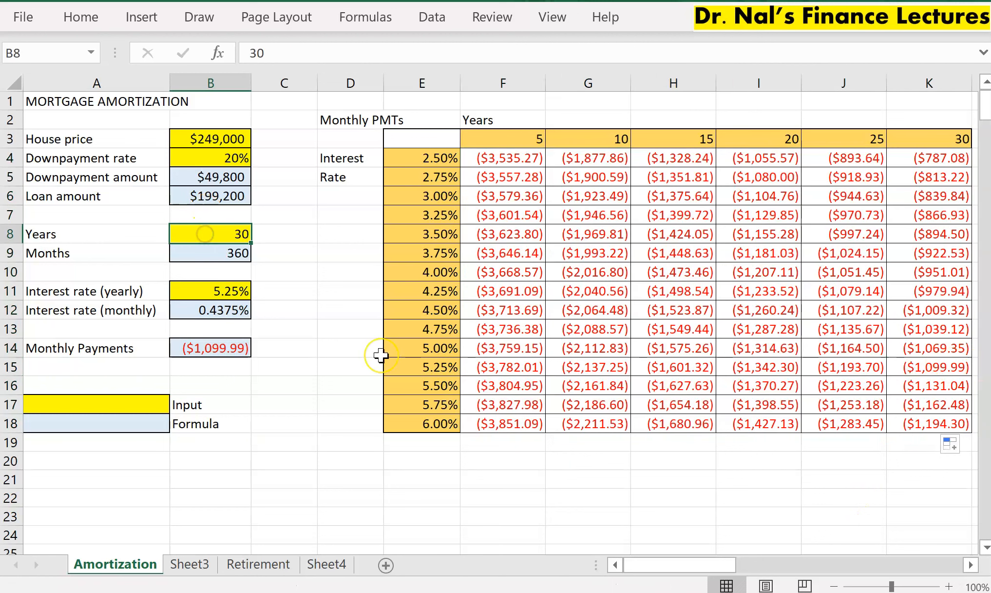
text(20)
key(Return)
key(Return)
key(Return)
key(Return)
key(Return)
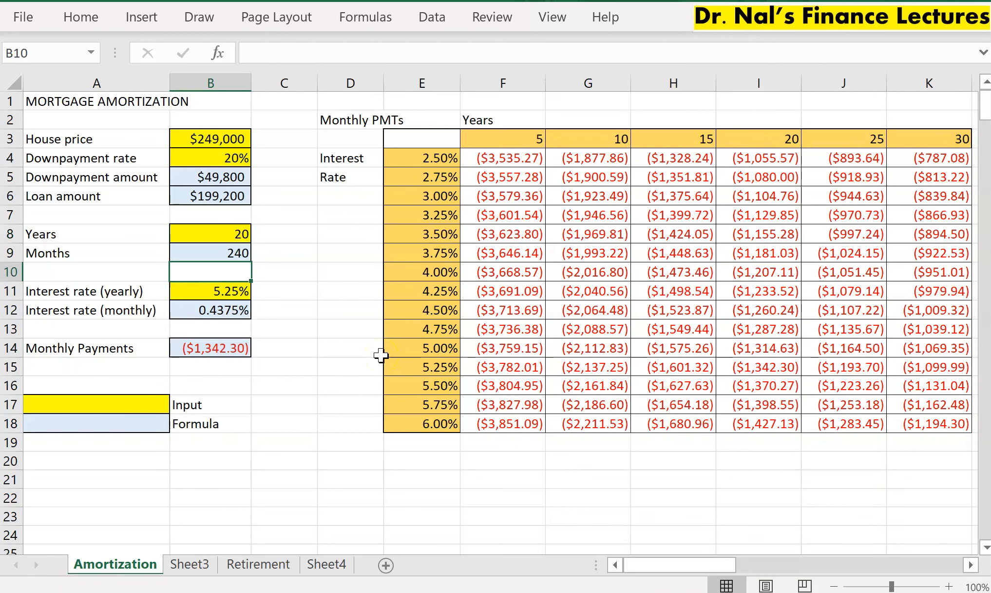
key(Return)
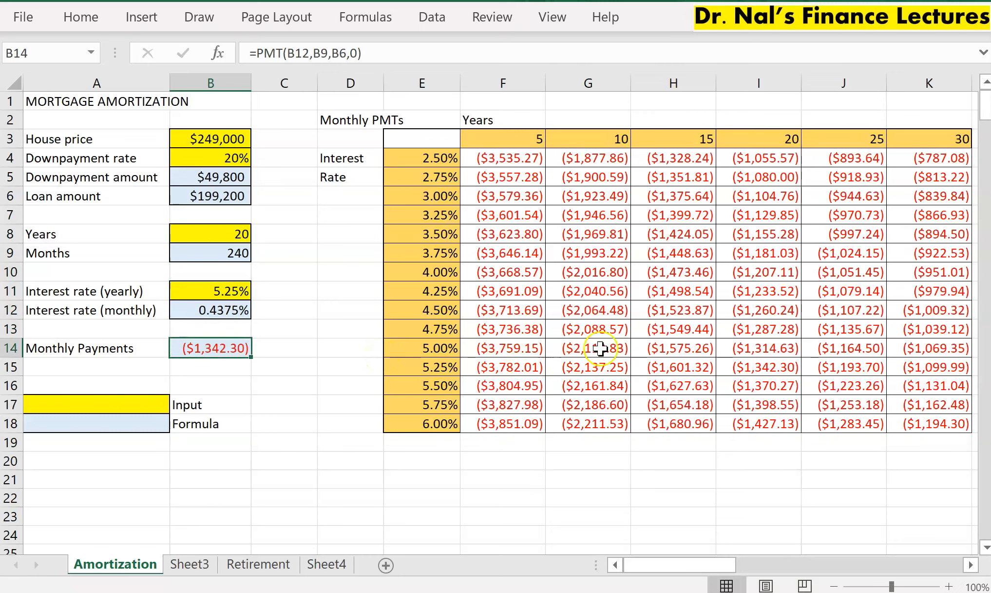
click(763, 369)
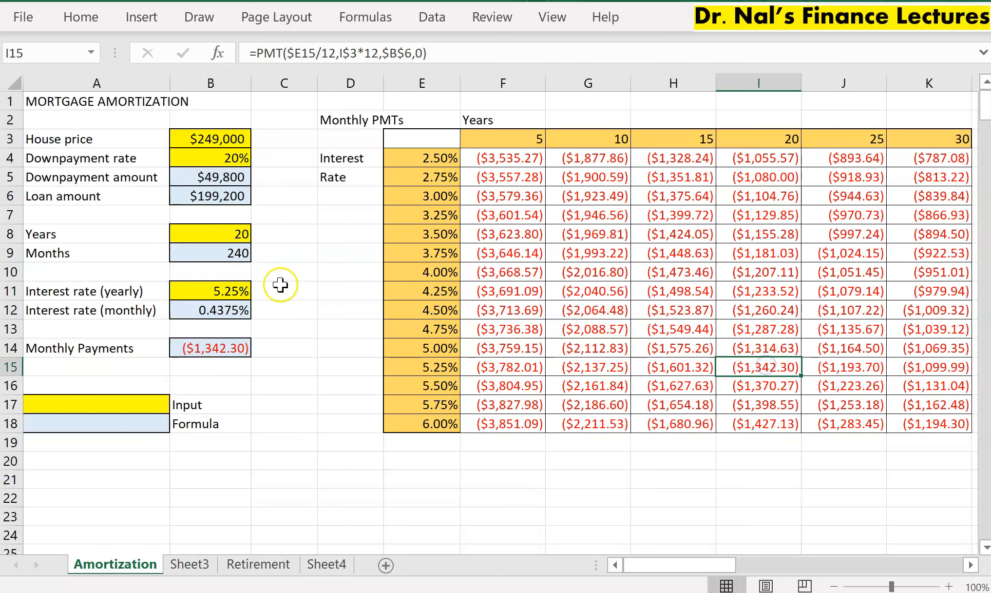
Set the yearly interest rate in B11 to 3% and compare the monthly payment with the table's 3%, 20-year cell
click(207, 293)
text(3%)
key(Return)
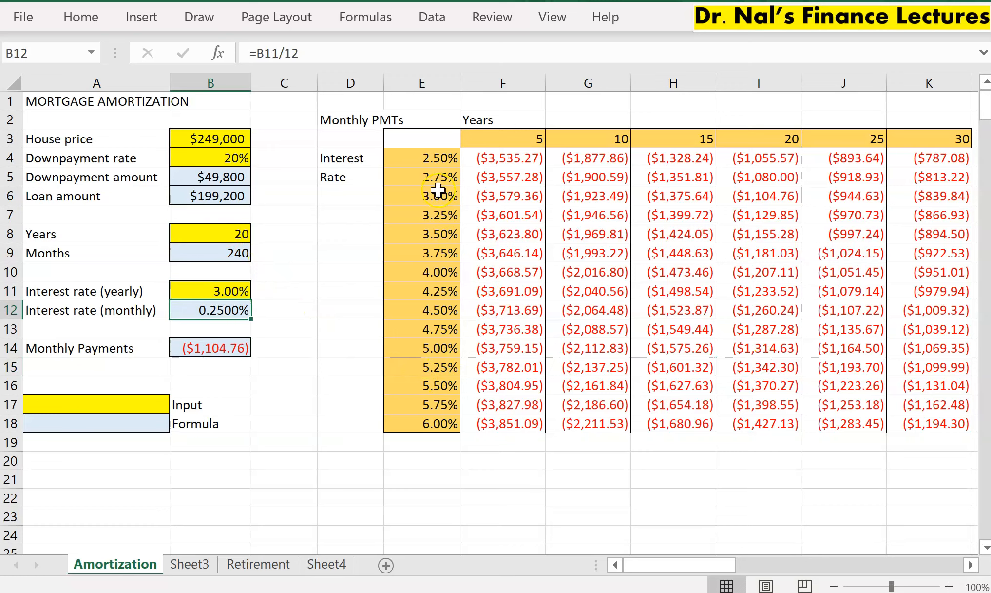
click(438, 191)
click(777, 193)
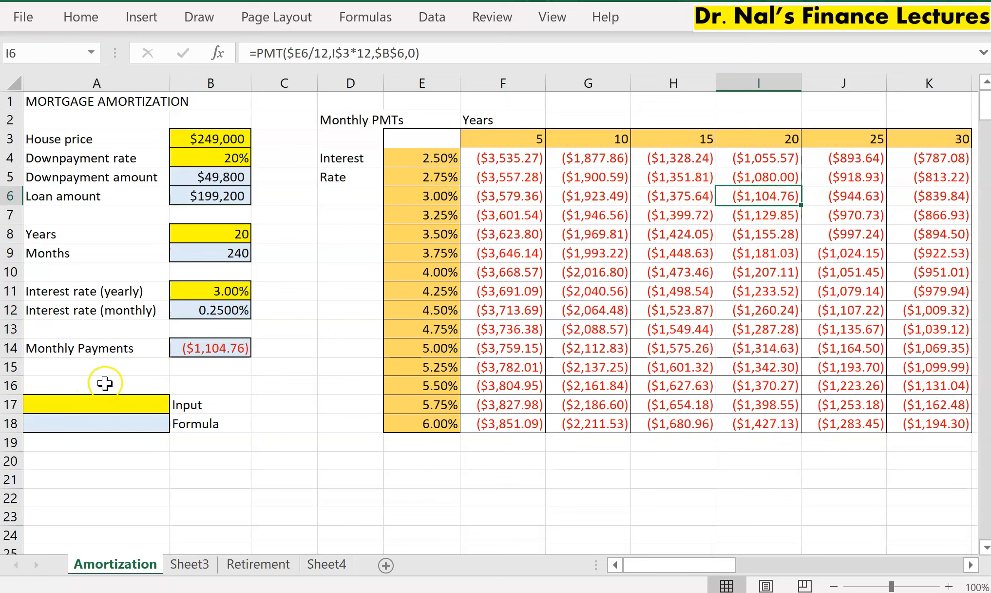
Examine the absolute loan amount reference $B$6 and the mixed rate reference $E4 in the F4 formula
click(500, 157)
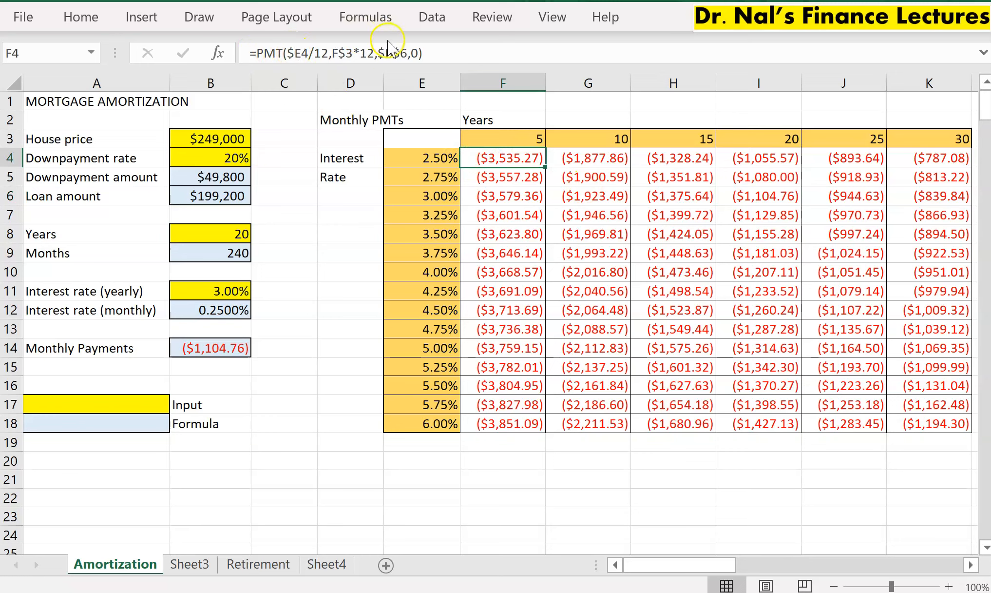
drag(379, 53, 408, 53)
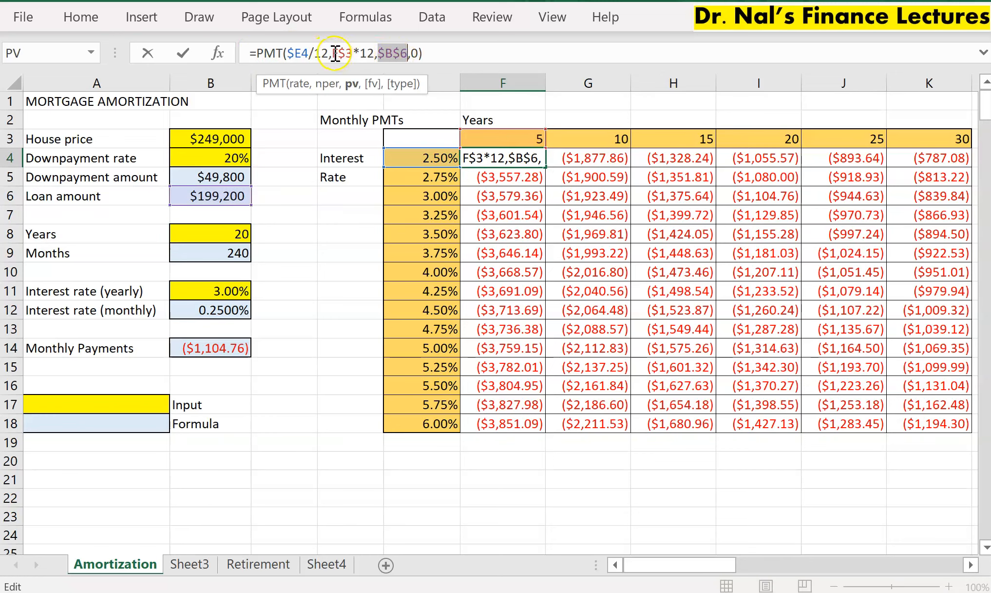
click(294, 52)
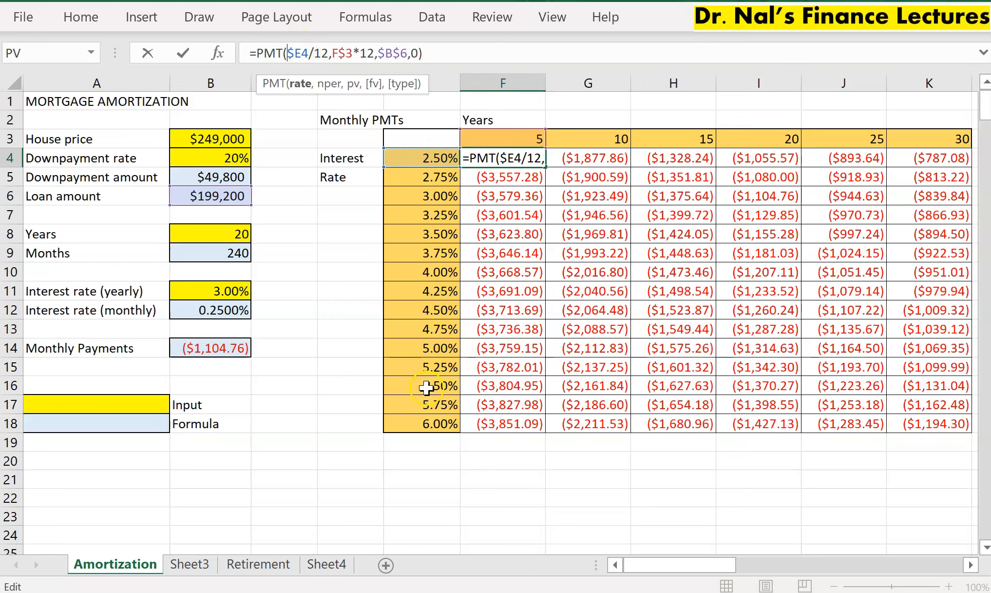
key(ctrl+Return)
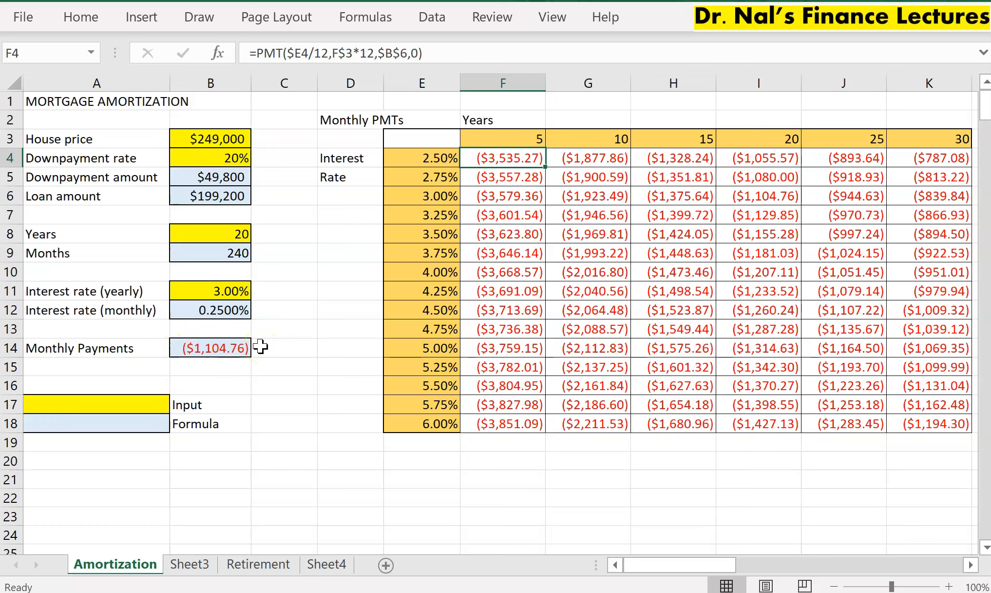
click(432, 18)
click(723, 66)
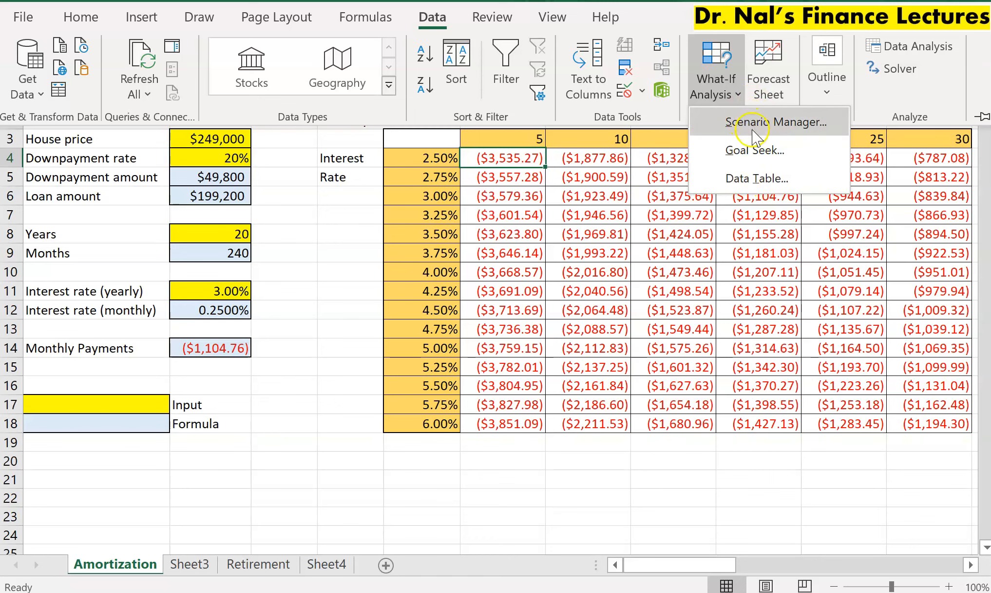
click(674, 220)
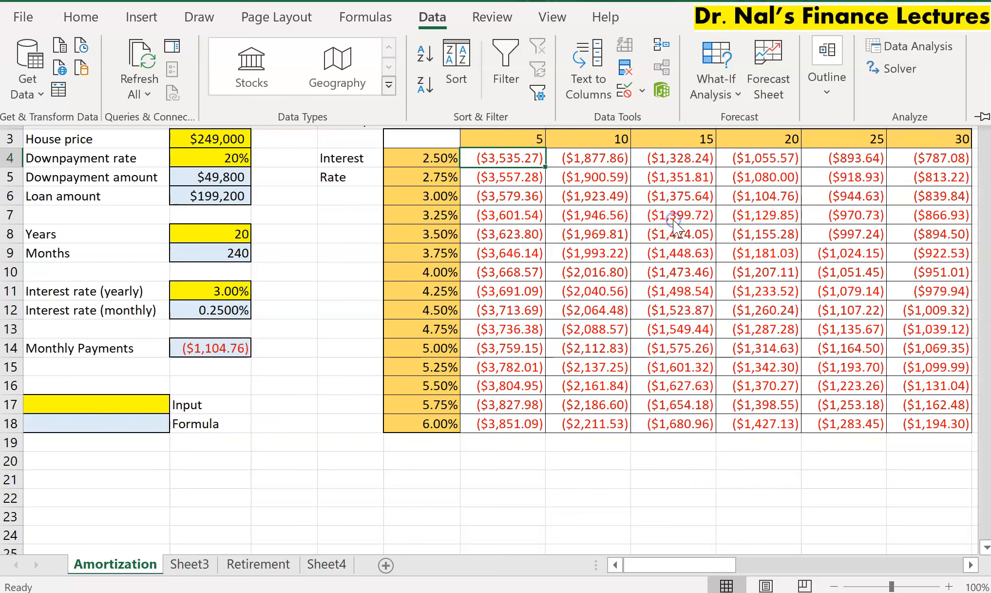